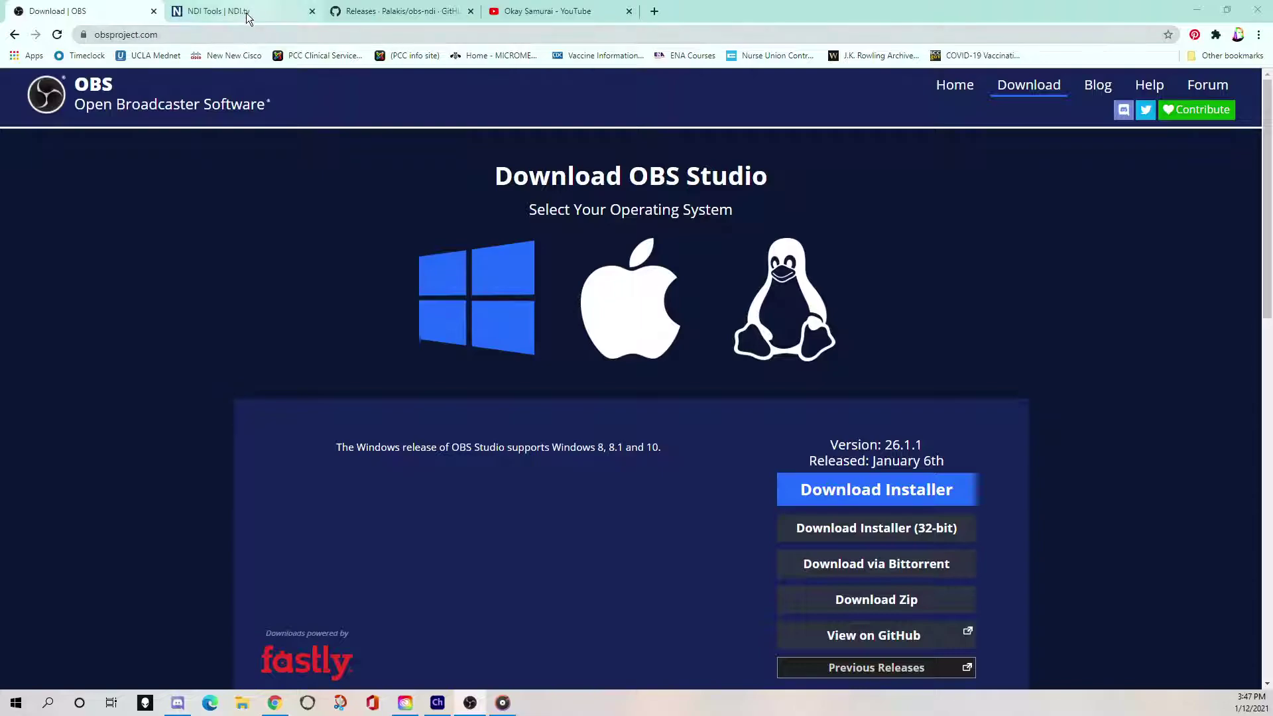
Step: Switch to the NDI.tv page and scroll to the NDI Tools downloads for Windows and Mac
{"action": "left_click", "coordinate": [246, 13]}
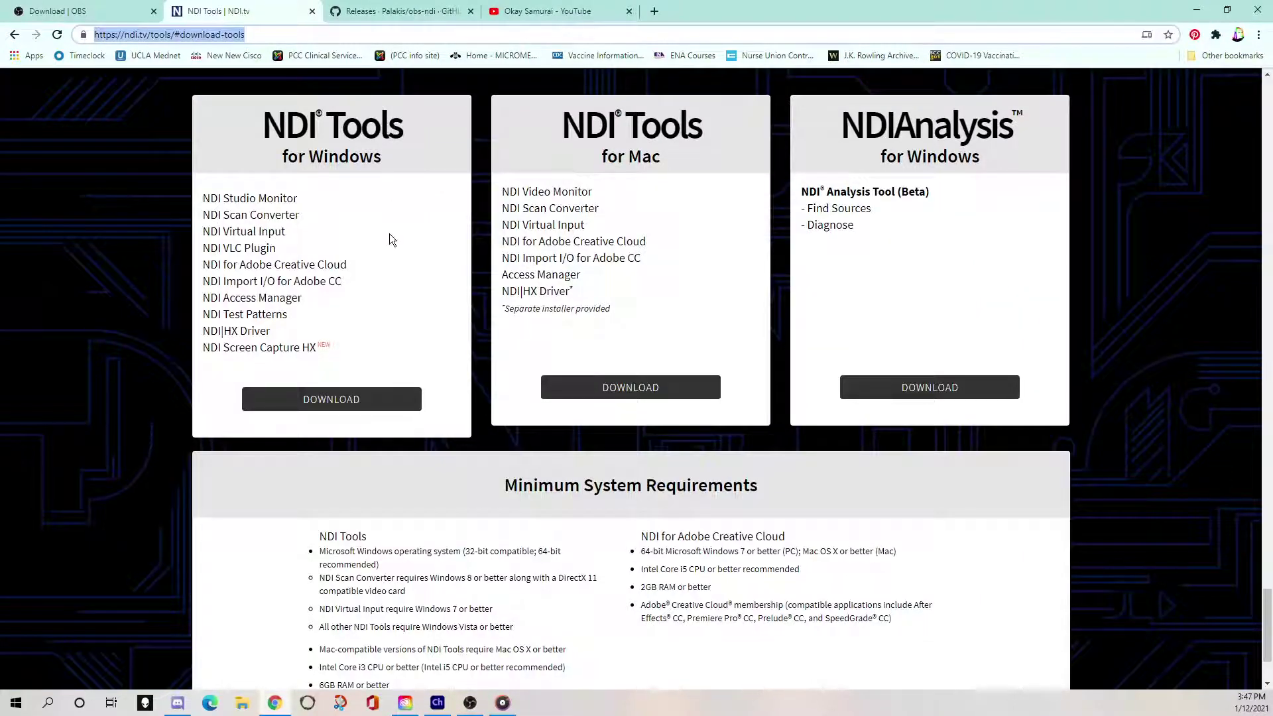
{"action": "scroll", "coordinate": [389, 233], "scroll_direction": "up", "scroll_amount": 2}
{"action": "scroll", "coordinate": [389, 233], "scroll_direction": "down", "scroll_amount": 1}
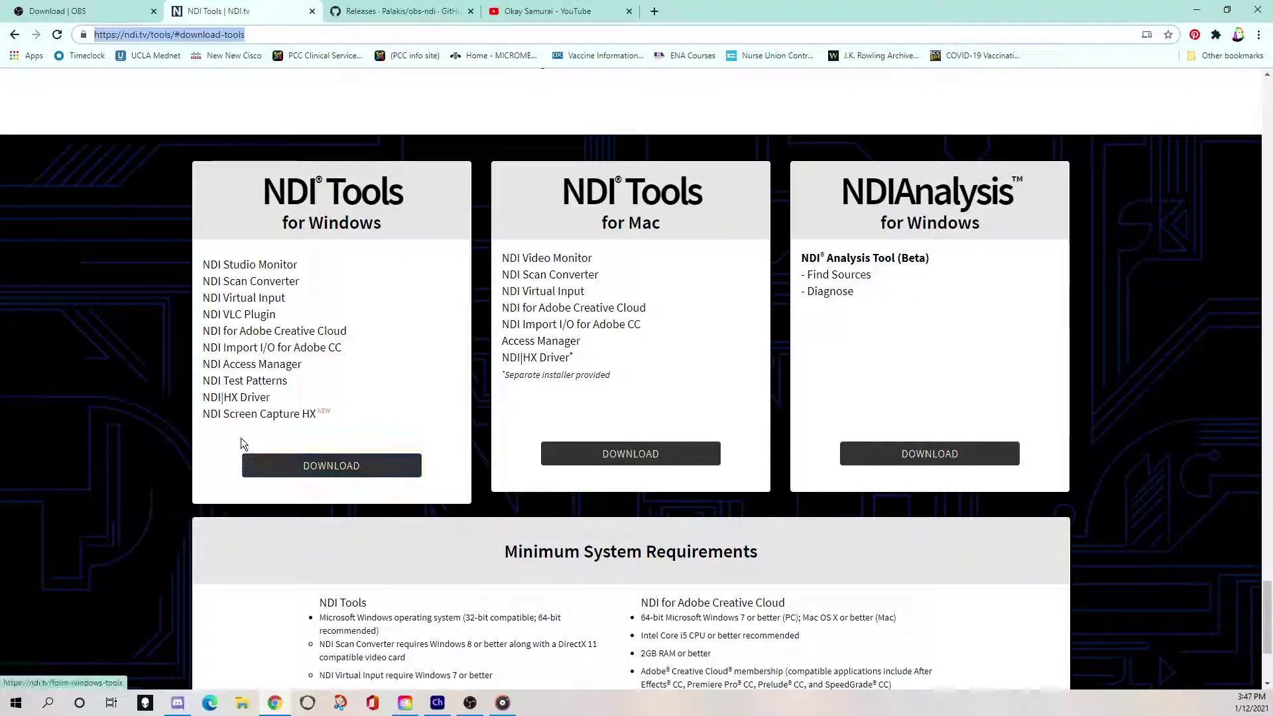
Step: Switch to GitHub and scroll to the top of the obs-ndi releases, led by 4.9.1
{"action": "left_click", "coordinate": [380, 14]}
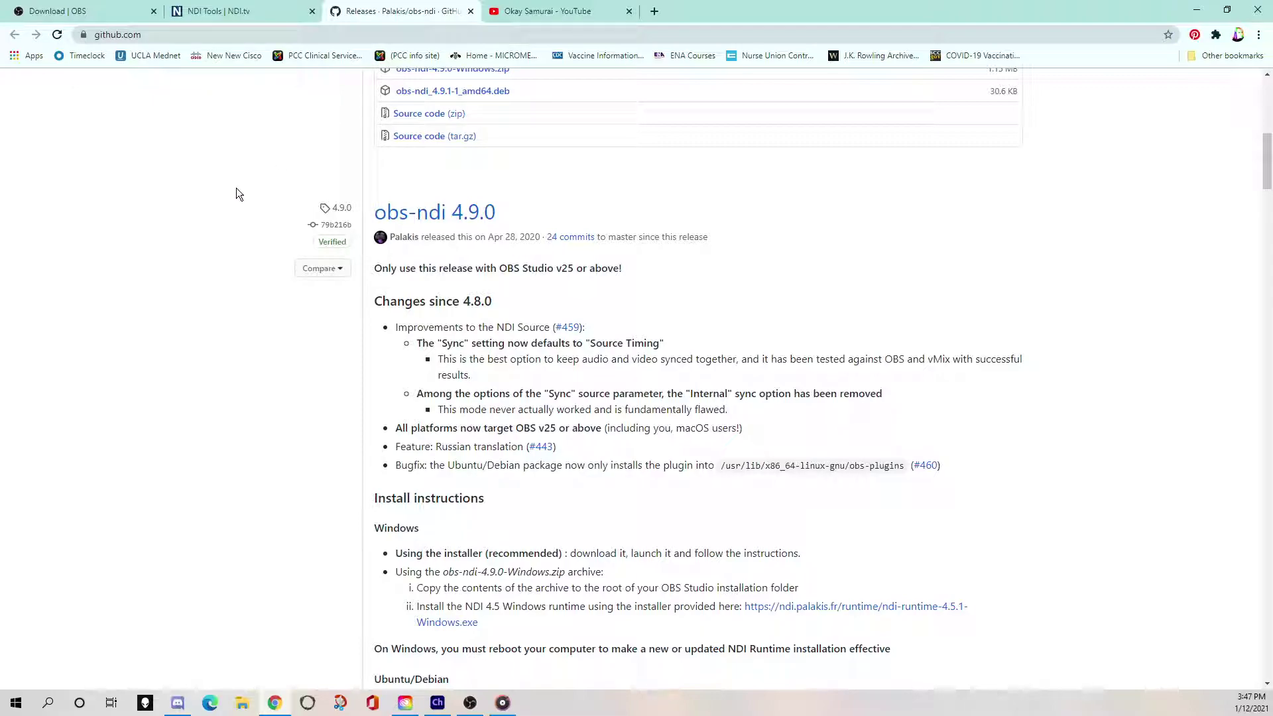
{"action": "scroll", "coordinate": [240, 191], "scroll_direction": "up", "scroll_amount": 8}
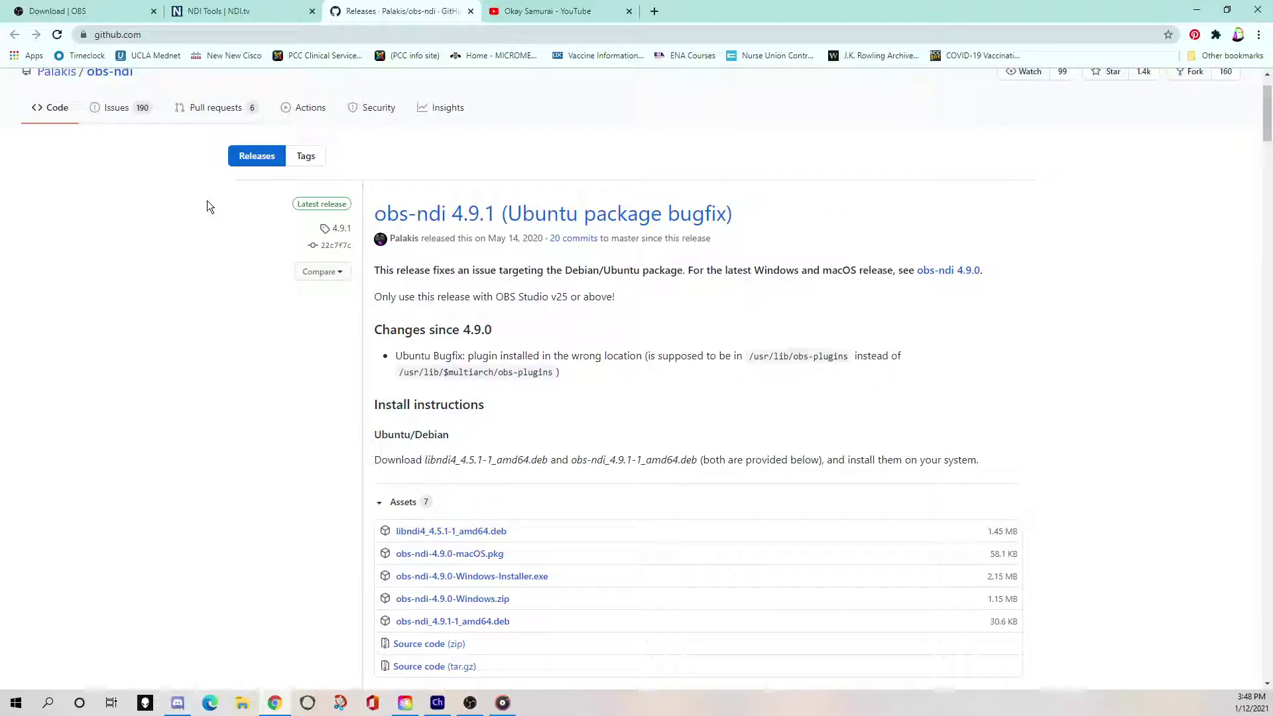
{"action": "scroll", "coordinate": [210, 199], "scroll_direction": "up", "scroll_amount": 1}
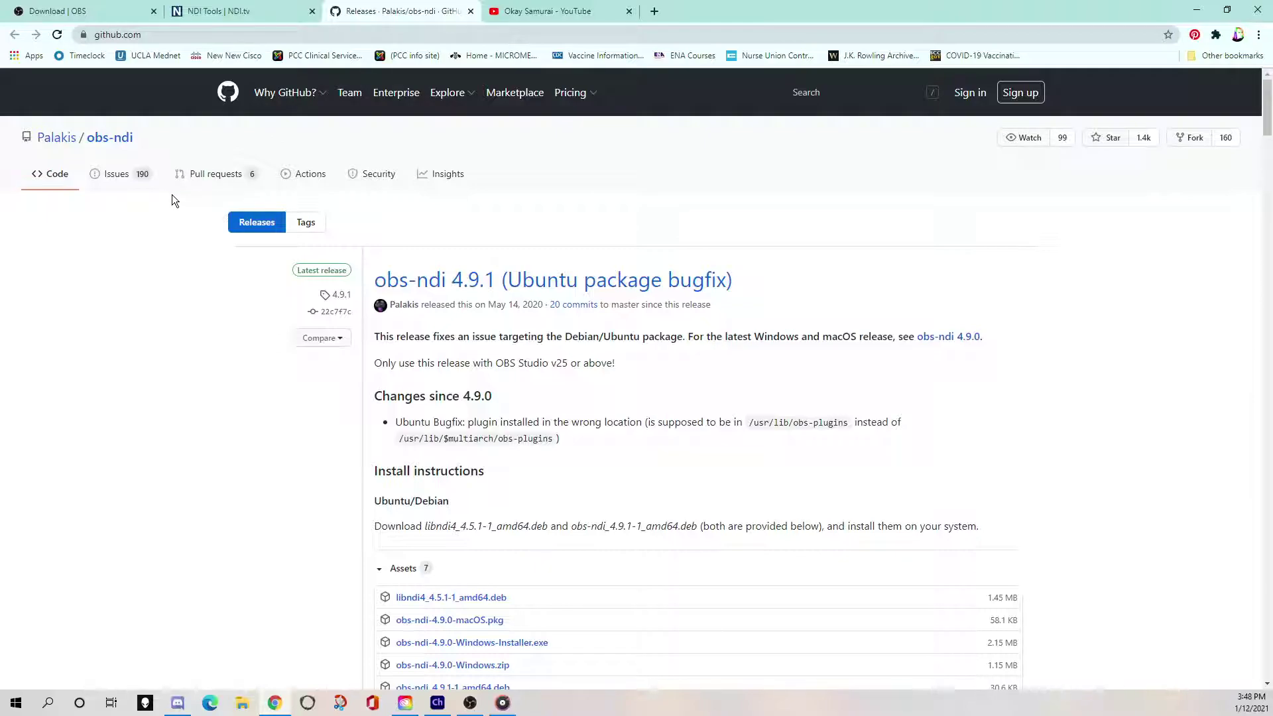
{"action": "scroll", "coordinate": [173, 195], "scroll_direction": "down", "scroll_amount": 1}
{"action": "scroll", "coordinate": [174, 196], "scroll_direction": "down", "scroll_amount": 20}
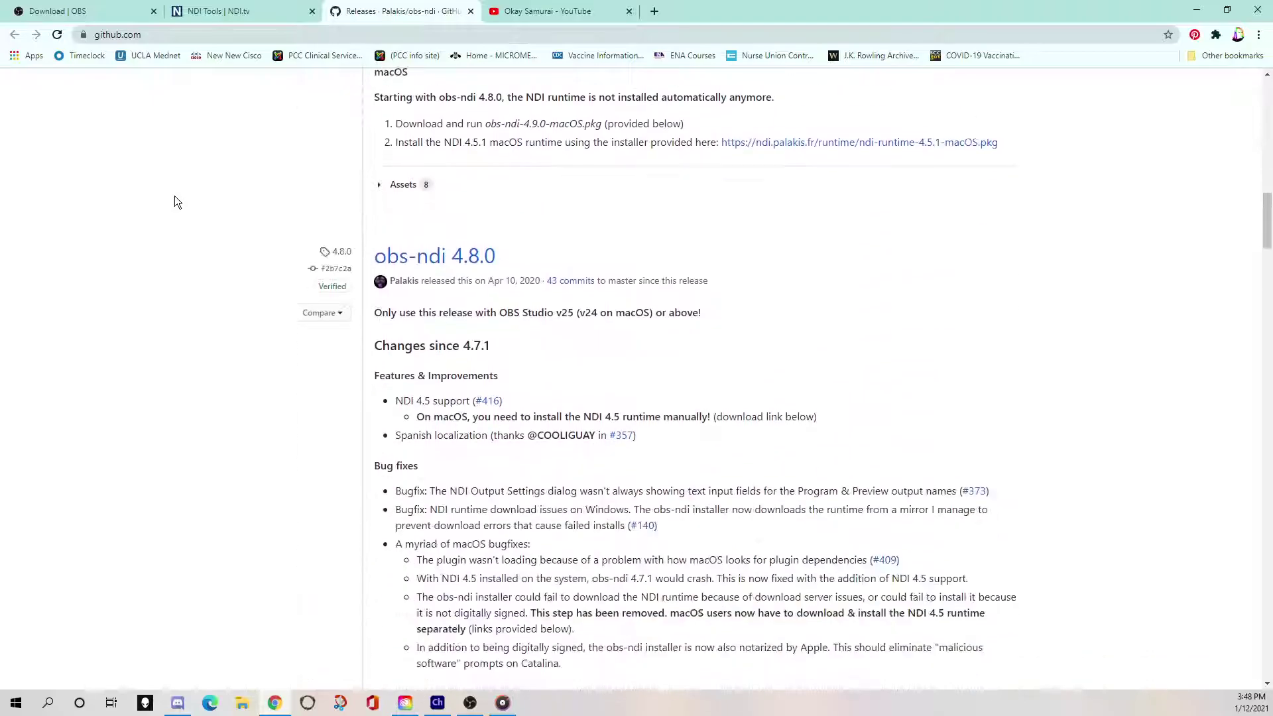
{"action": "scroll", "coordinate": [177, 201], "scroll_direction": "up", "scroll_amount": 10}
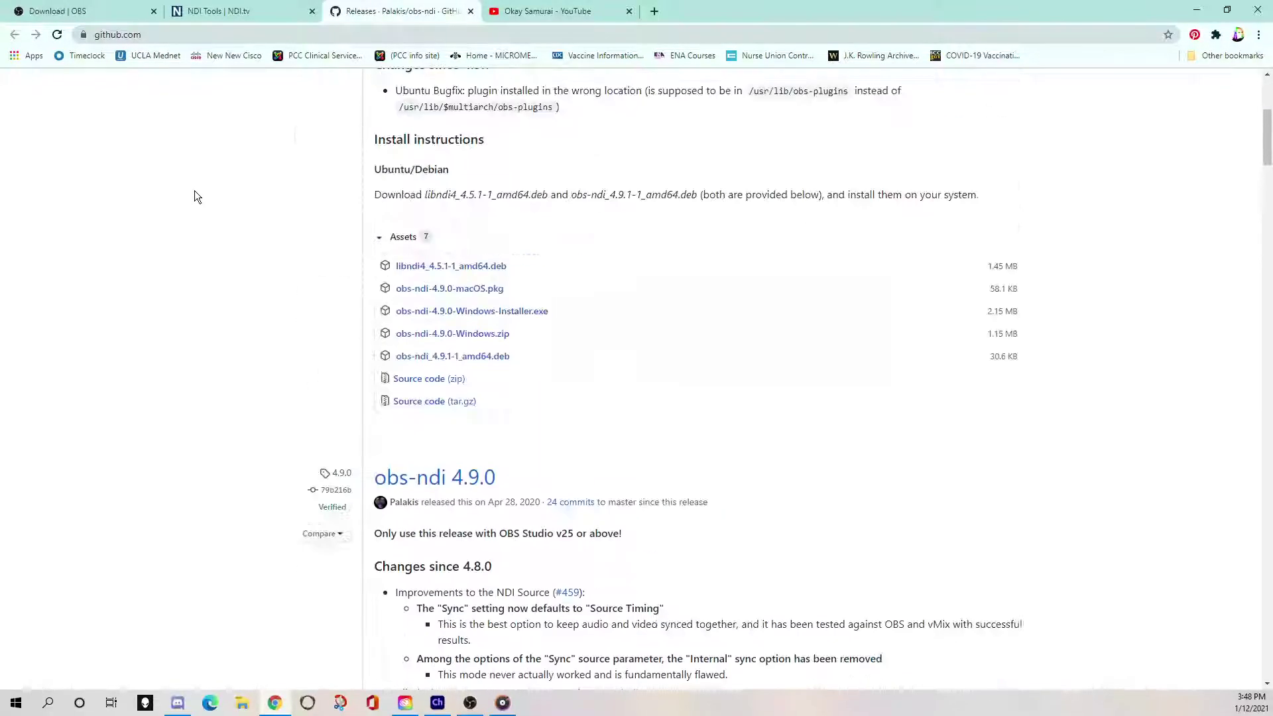
{"action": "scroll", "coordinate": [196, 190], "scroll_direction": "up", "scroll_amount": 5}
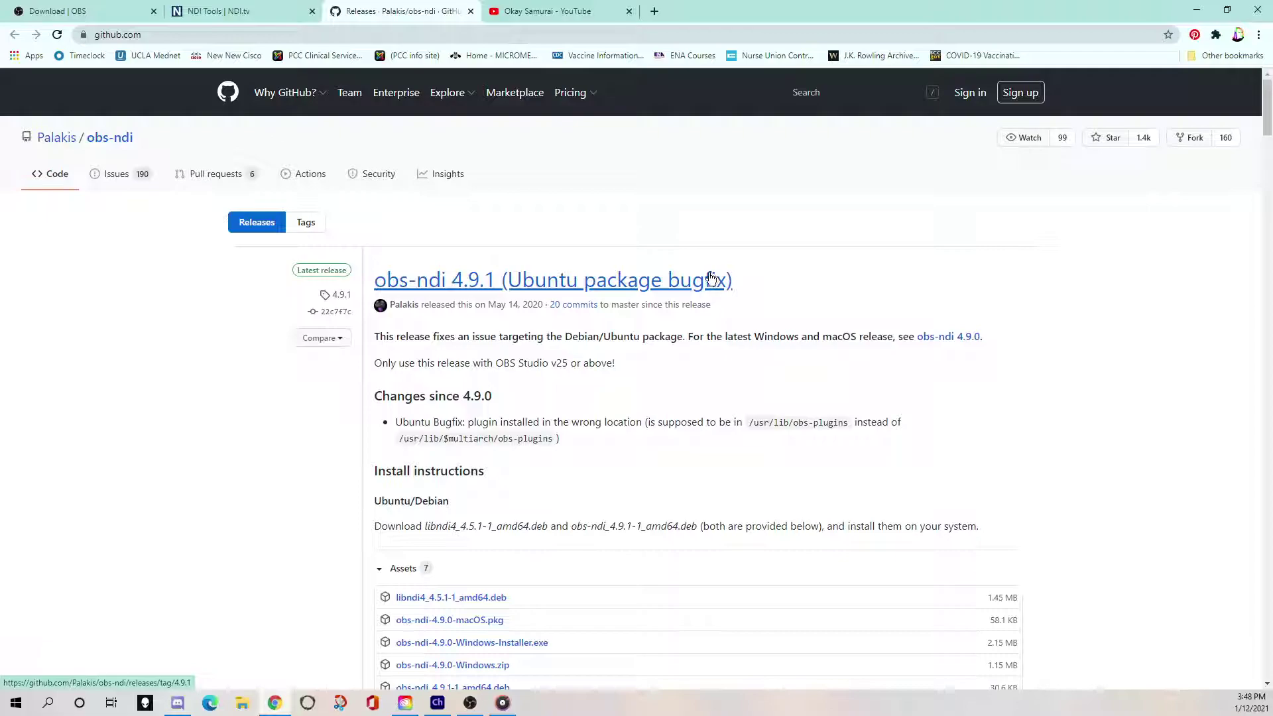
Step: Scroll past the 4.9.1 assets to the obs-ndi 4.9.0 Windows, Ubuntu and macOS install instructions
{"action": "scroll", "coordinate": [710, 278], "scroll_direction": "down", "scroll_amount": 1}
{"action": "scroll", "coordinate": [710, 278], "scroll_direction": "down", "scroll_amount": 6}
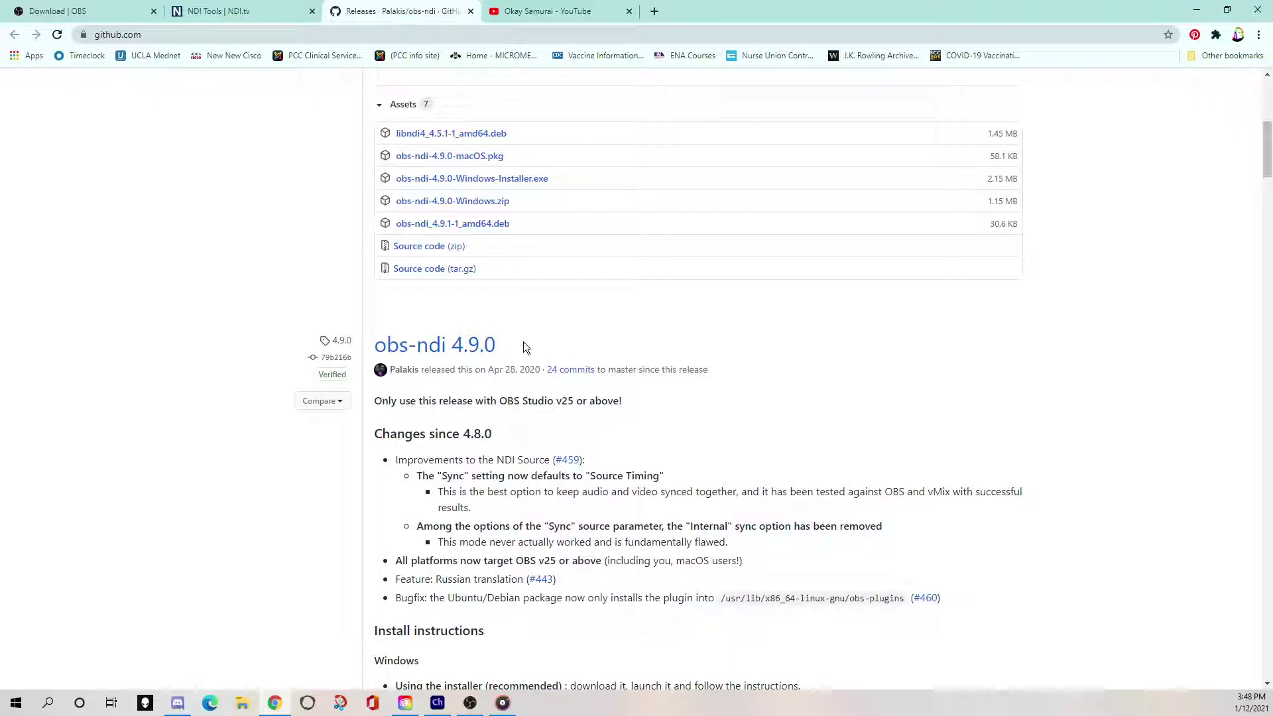
{"action": "scroll", "coordinate": [513, 322], "scroll_direction": "down", "scroll_amount": 1}
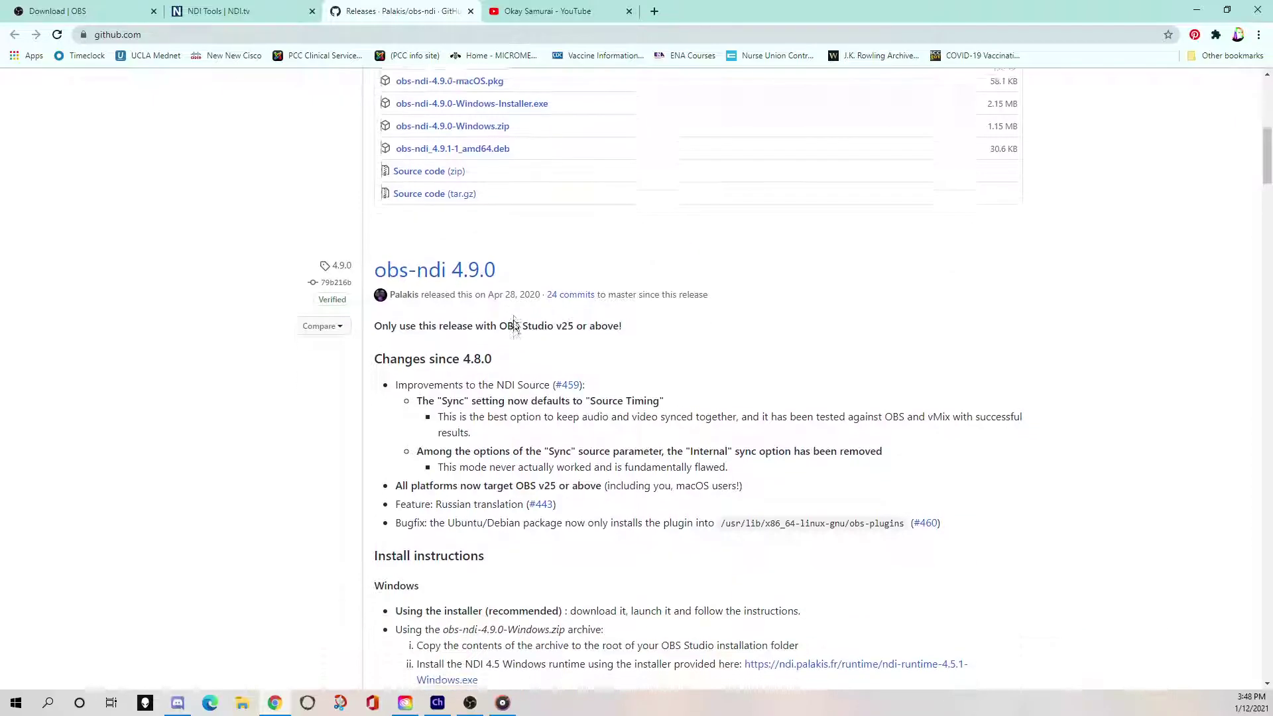
{"action": "scroll", "coordinate": [513, 320], "scroll_direction": "down", "scroll_amount": 3}
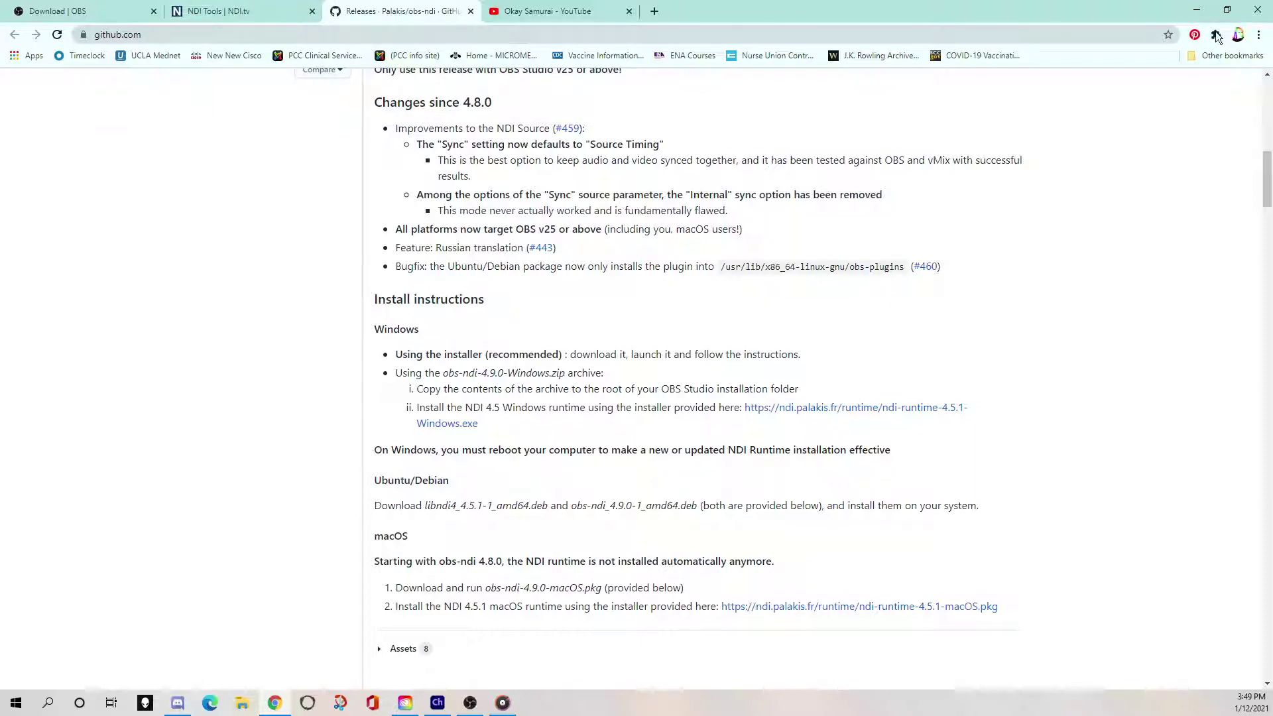
Step: Minimize Chrome and re-centre the Schizzler alien puppet on the webcam face with Set Rest Pose
{"action": "left_click", "coordinate": [1206, 17]}
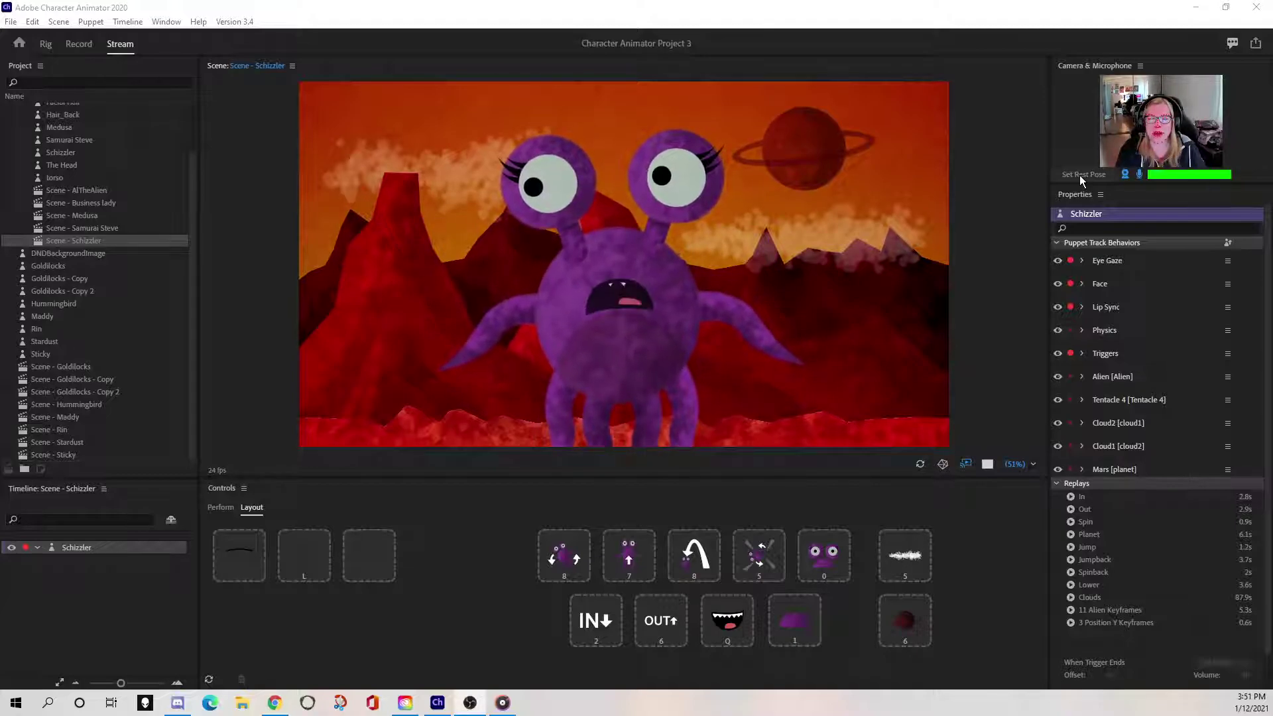
{"action": "left_click", "coordinate": [1080, 175]}
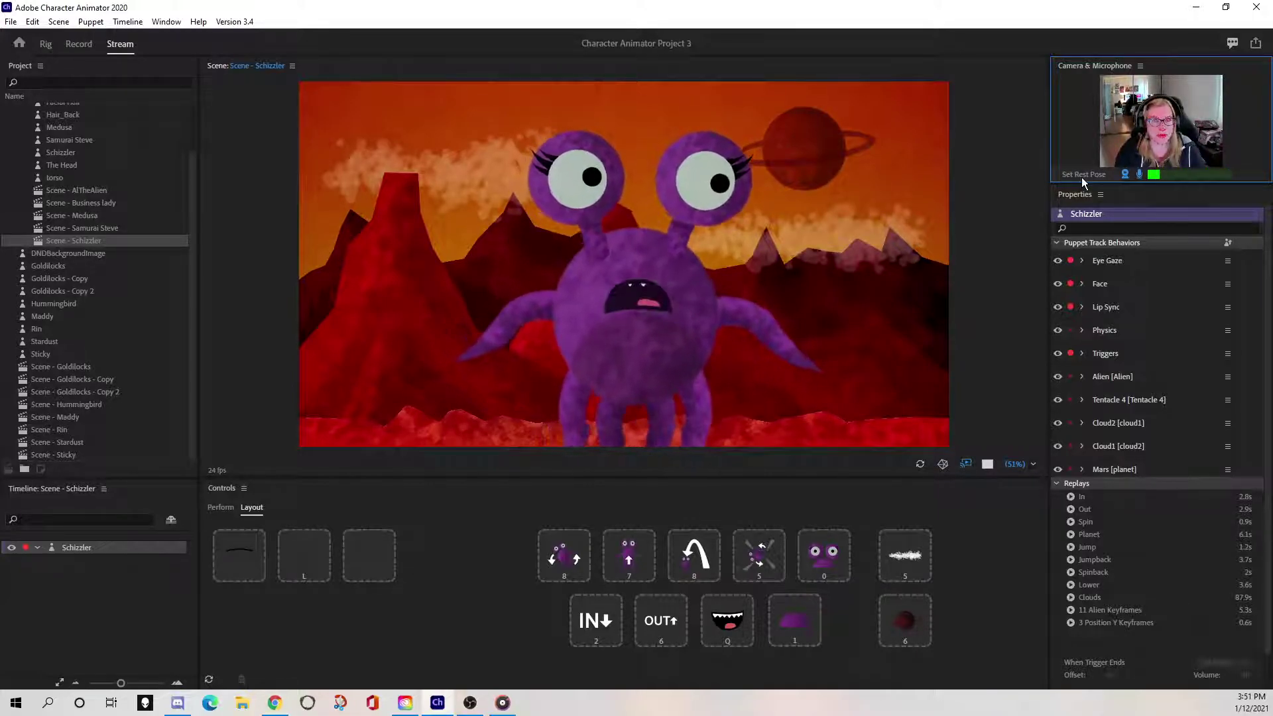
{"action": "left_click", "coordinate": [1083, 173]}
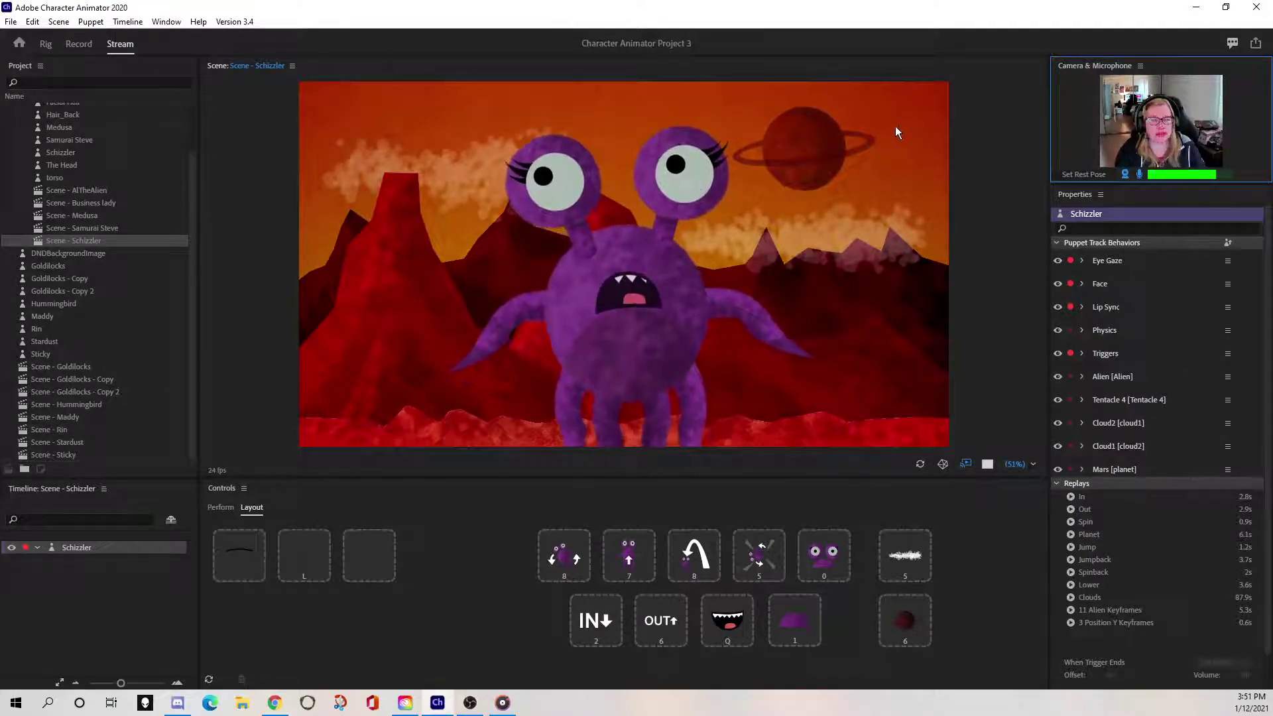
Step: From the Home screen's Example Puppets, import Rin into a new scene named Rin 2
{"action": "left_click", "coordinate": [19, 44]}
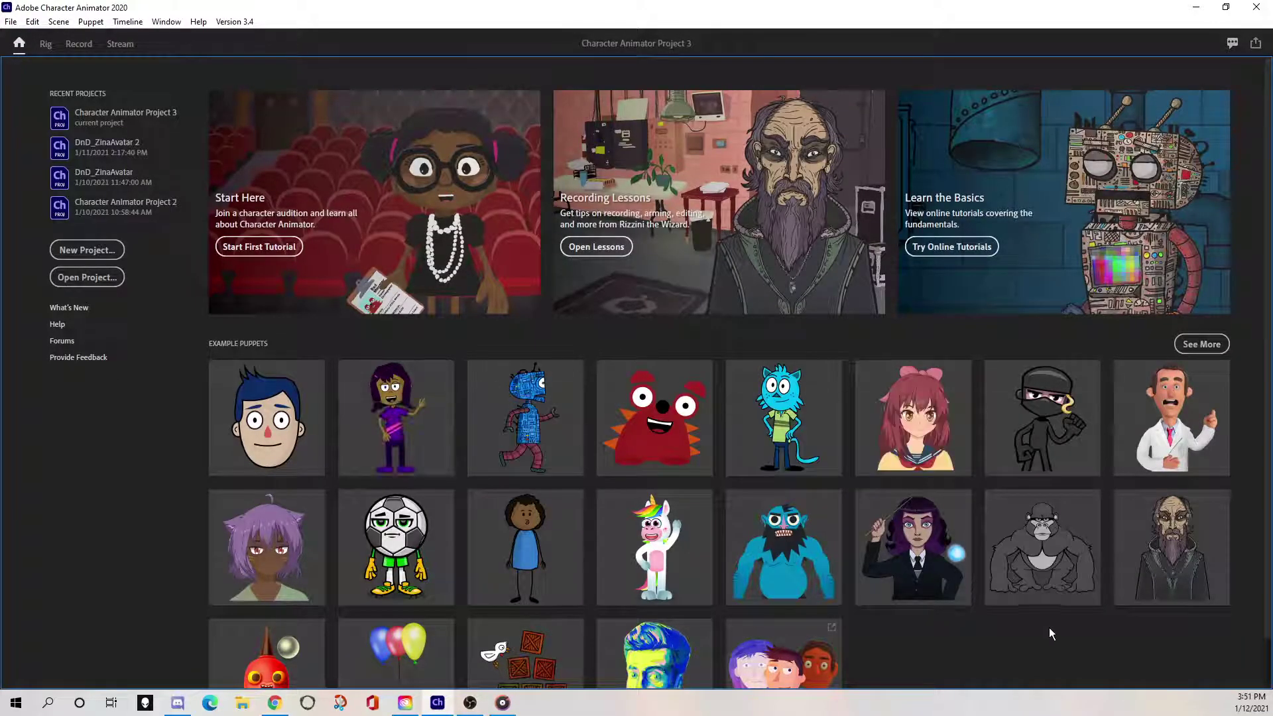
{"action": "mouse_move", "coordinate": [400, 451]}
{"action": "scroll", "coordinate": [324, 440], "scroll_direction": "down", "scroll_amount": 1}
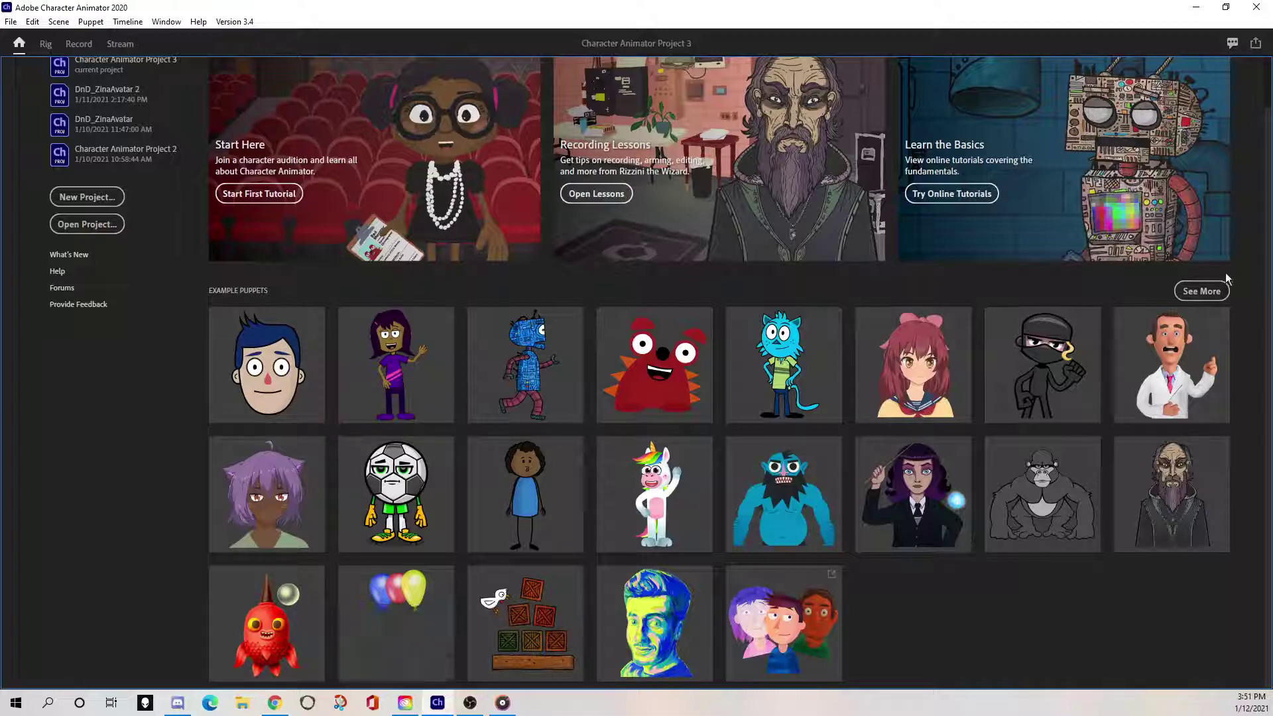
{"action": "mouse_move", "coordinate": [938, 368]}
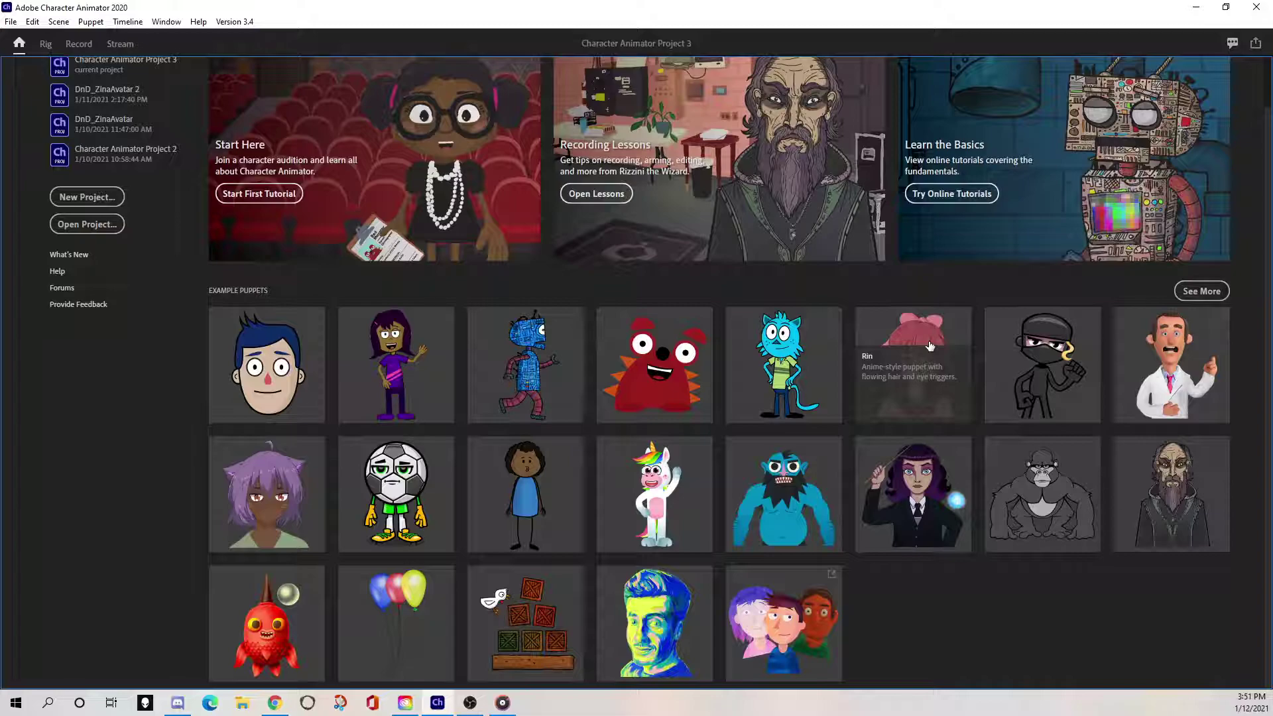
{"action": "left_click", "coordinate": [930, 345]}
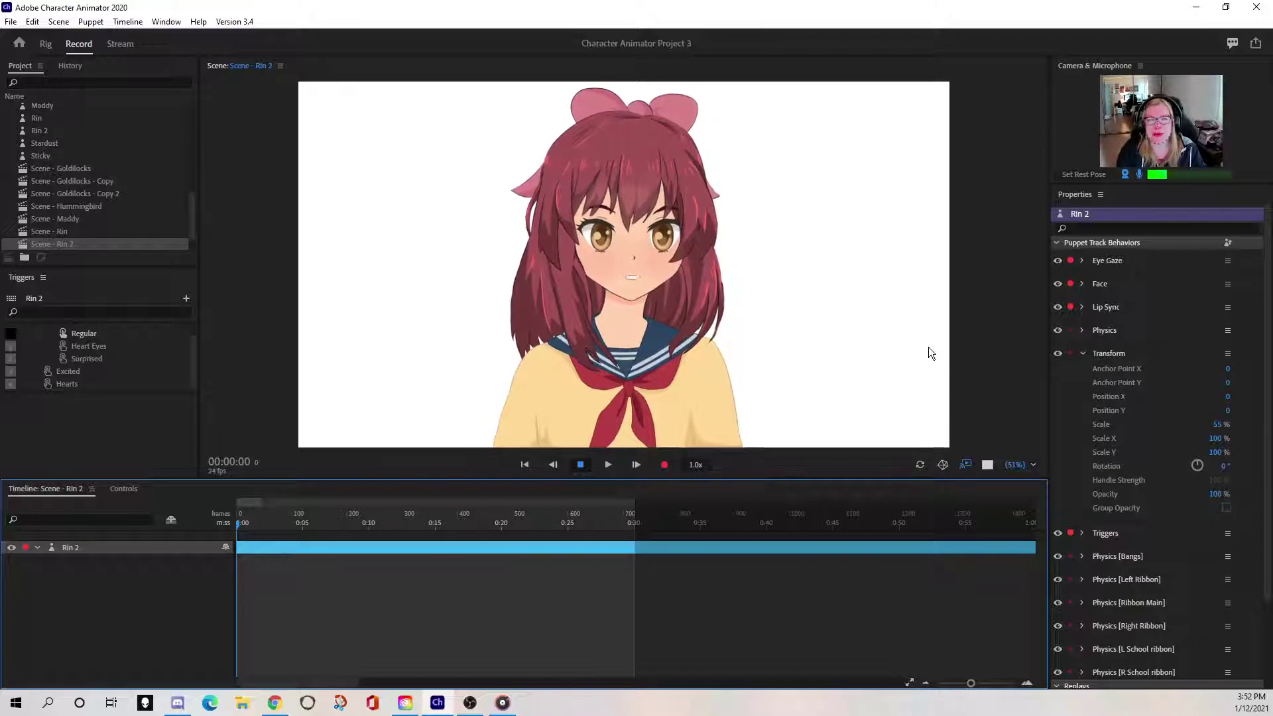
Step: Reset the Rin 2 rest pose, inspect its rig, then return to the Record view
{"action": "left_click", "coordinate": [1076, 176]}
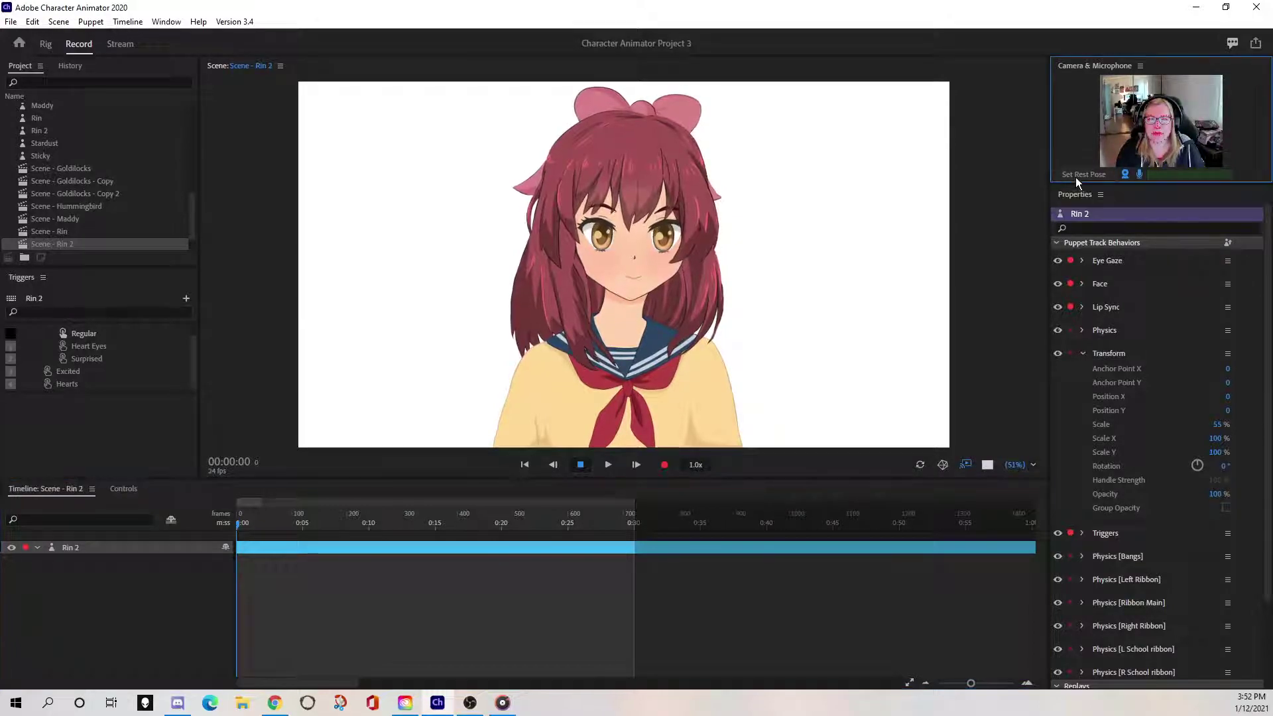
{"action": "left_click", "coordinate": [45, 45]}
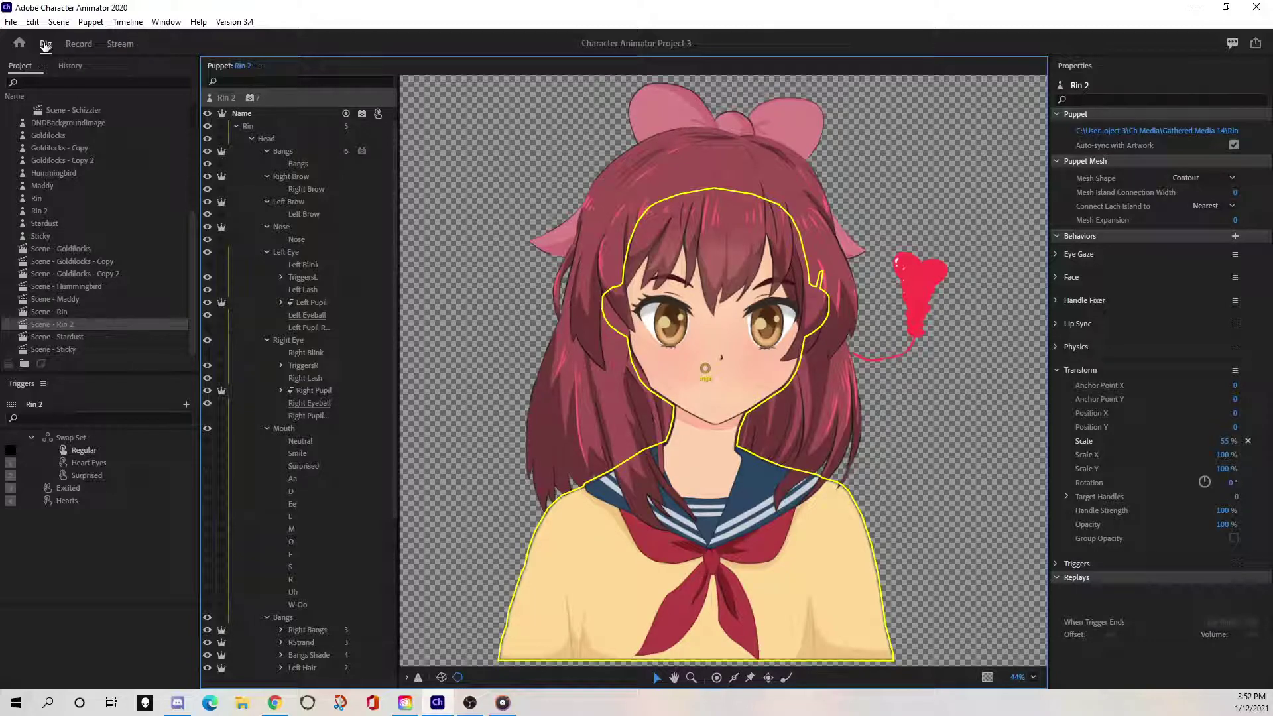
{"action": "left_click", "coordinate": [79, 45]}
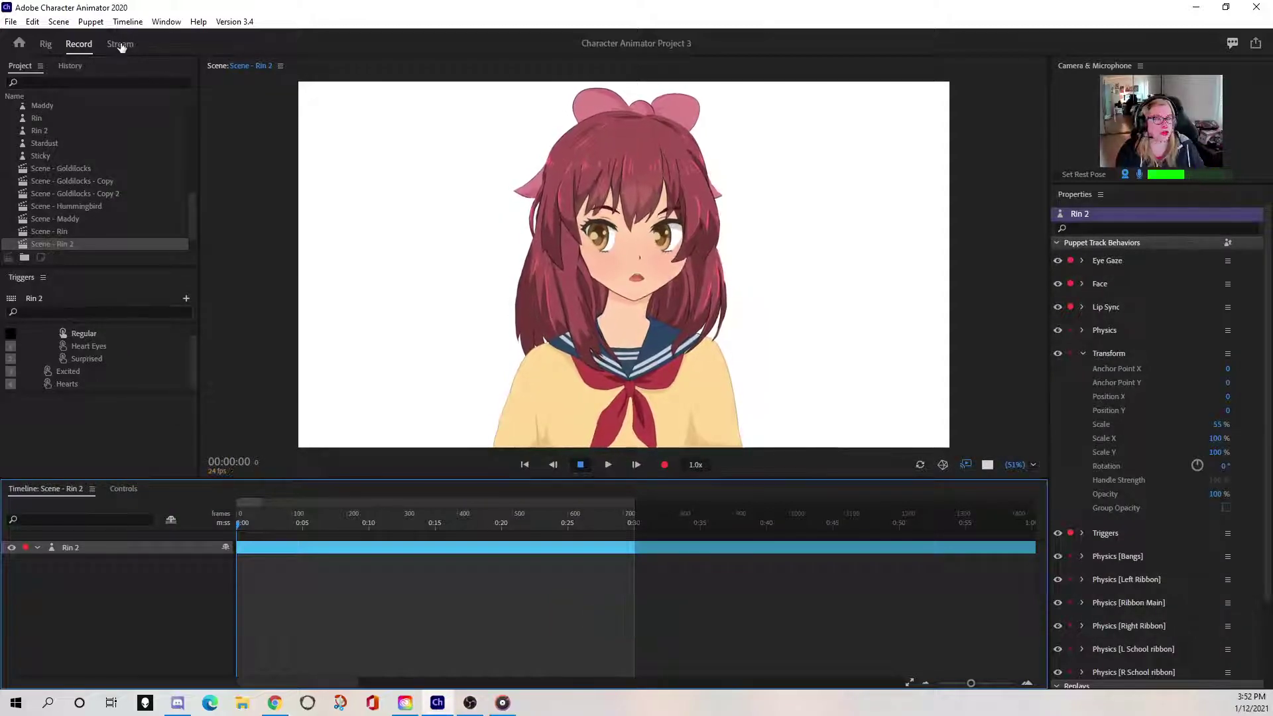
Step: Put Rin 2 in Stream mode, minimize Character Animator, and bring OBS Studio to the screen centre
{"action": "left_click", "coordinate": [120, 44]}
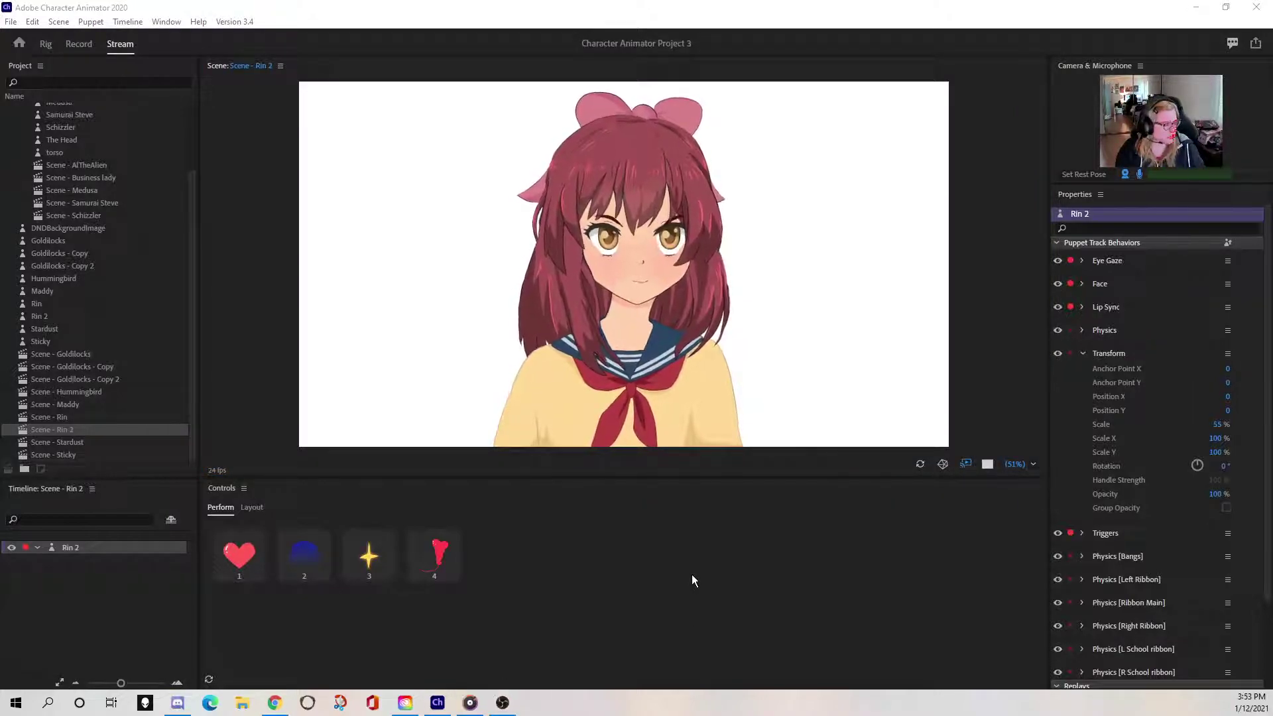
{"action": "left_click", "coordinate": [1196, 6]}
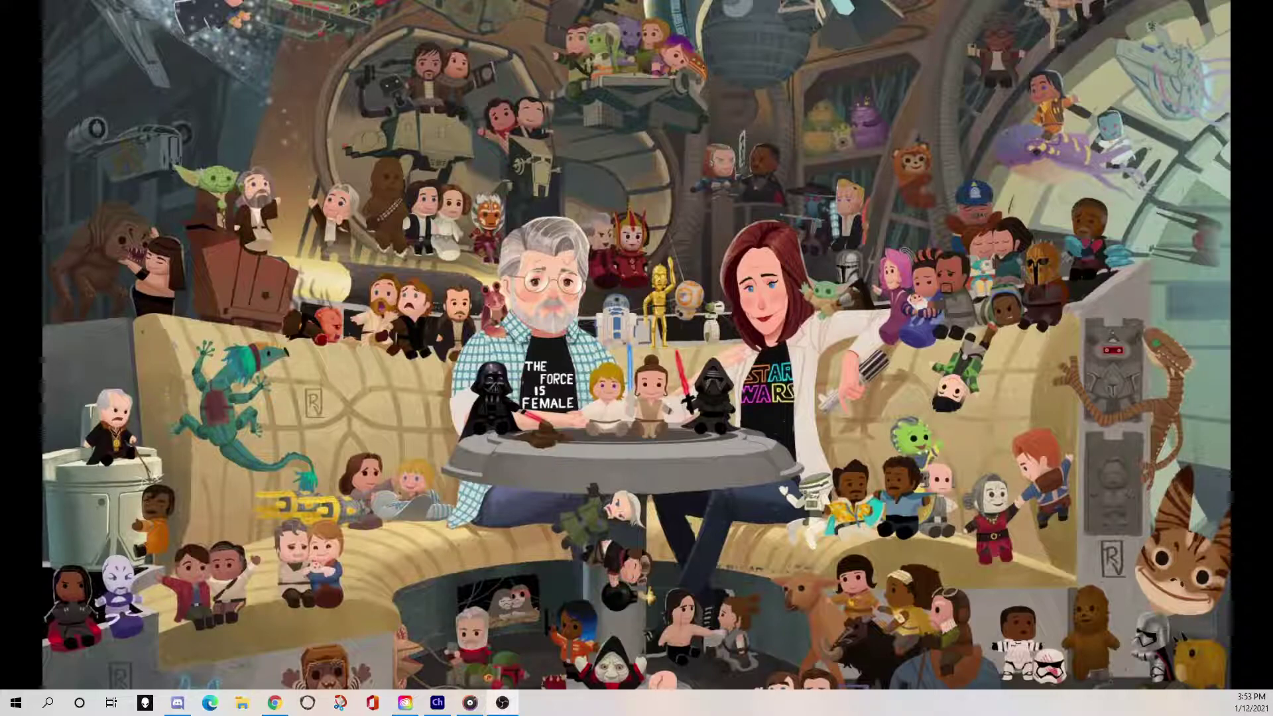
{"action": "left_click", "coordinate": [502, 702]}
{"action": "left_click_drag", "start_coordinate": [486, 108], "coordinate": [641, 118]}
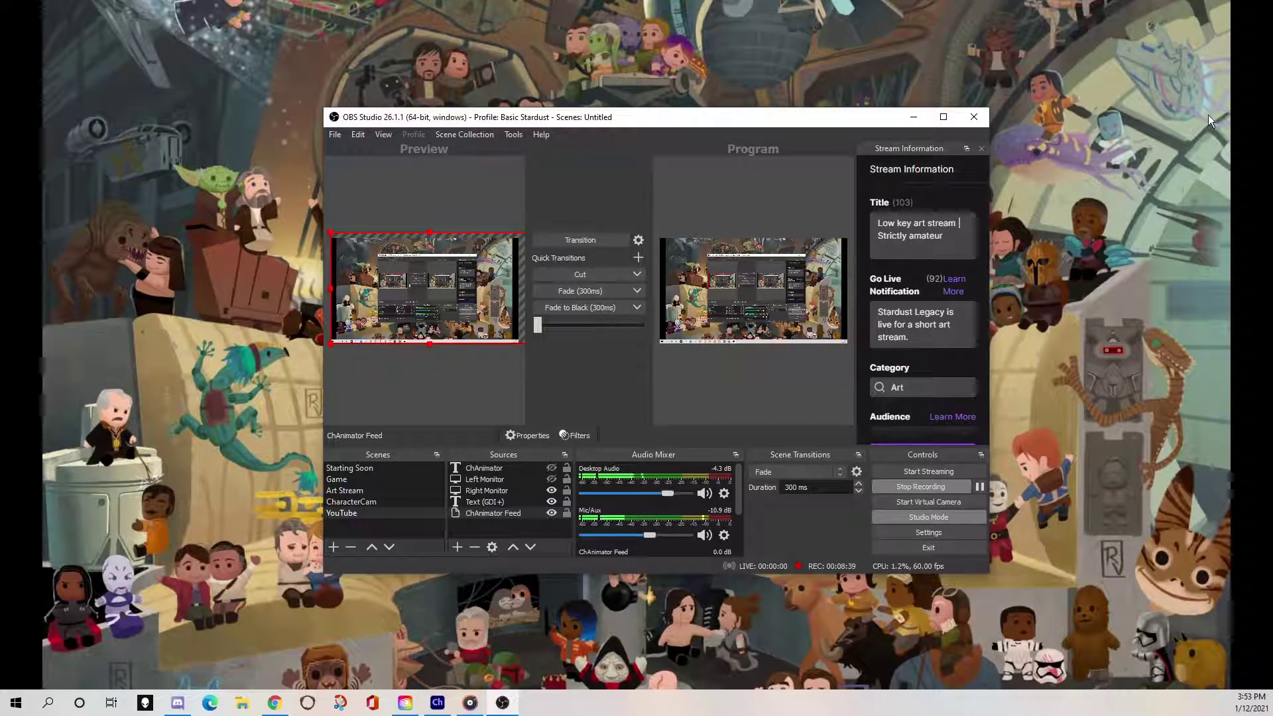
Step: Maximize the OBS Studio window so the YouTube scene and its sources fill the screen
{"action": "left_click", "coordinate": [945, 117]}
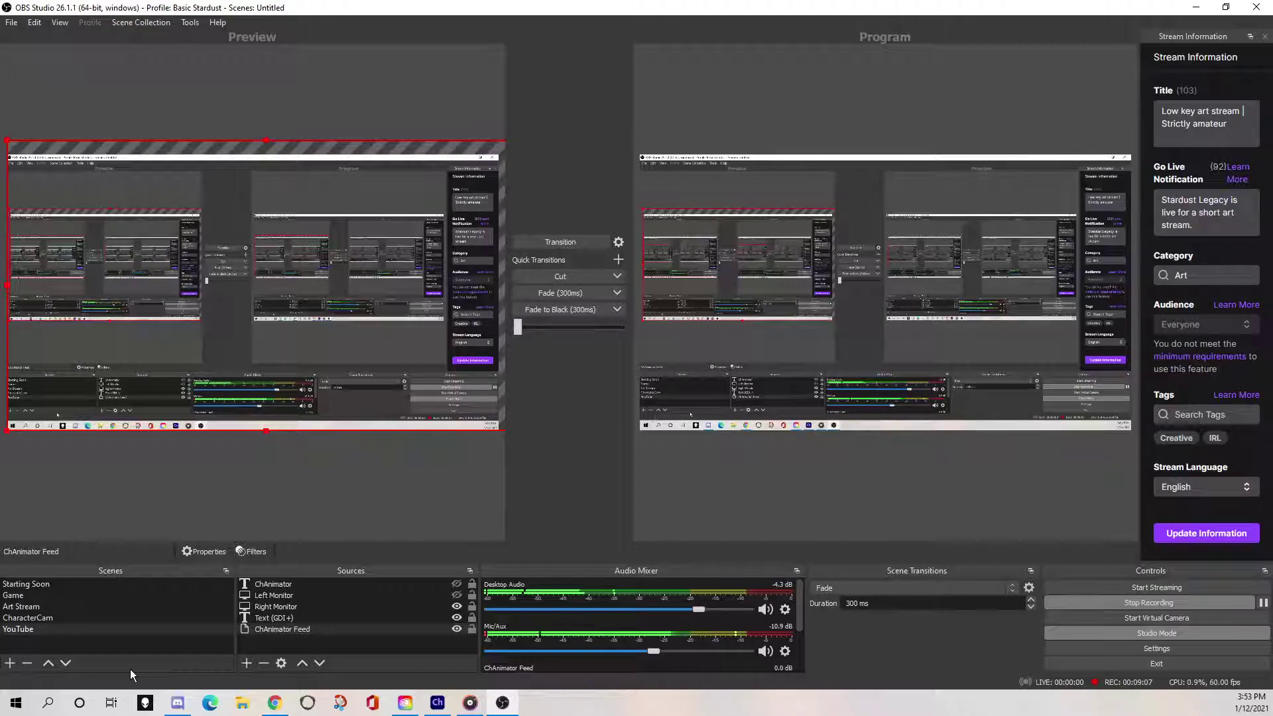
{"action": "mouse_move", "coordinate": [177, 703]}
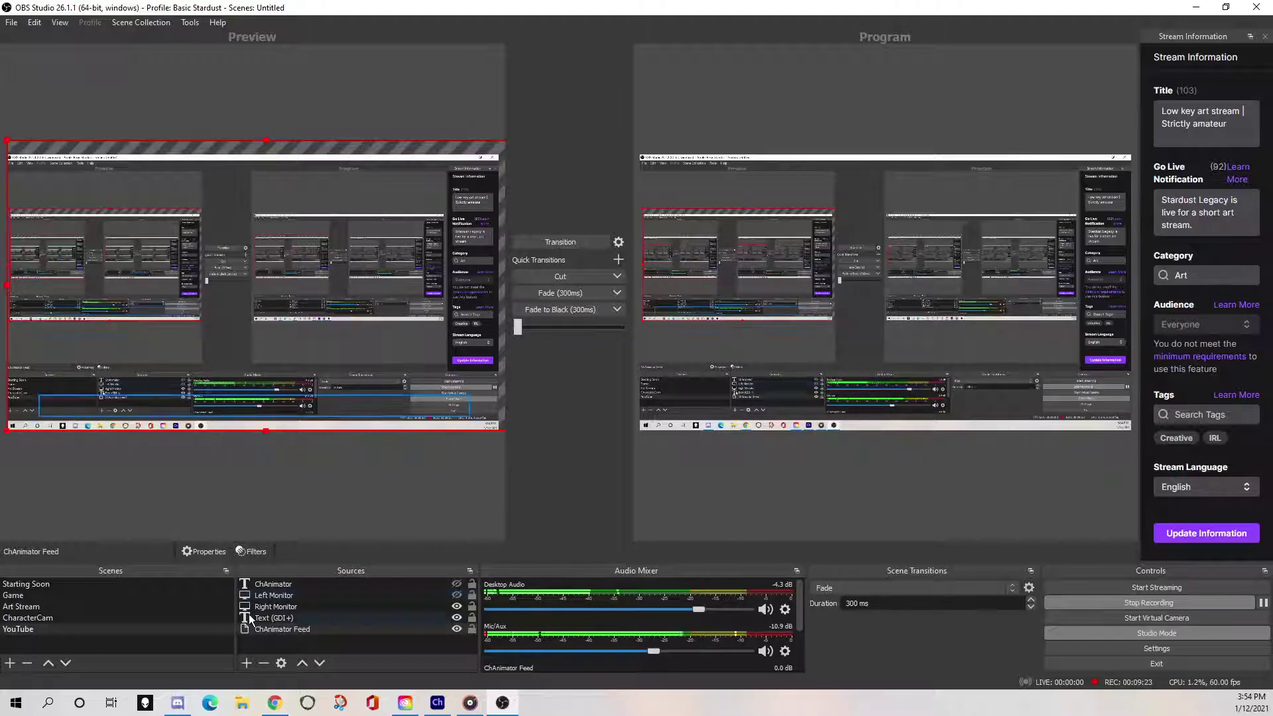
Step: Add an empty OBS scene named 'test'
{"action": "left_click", "coordinate": [11, 663]}
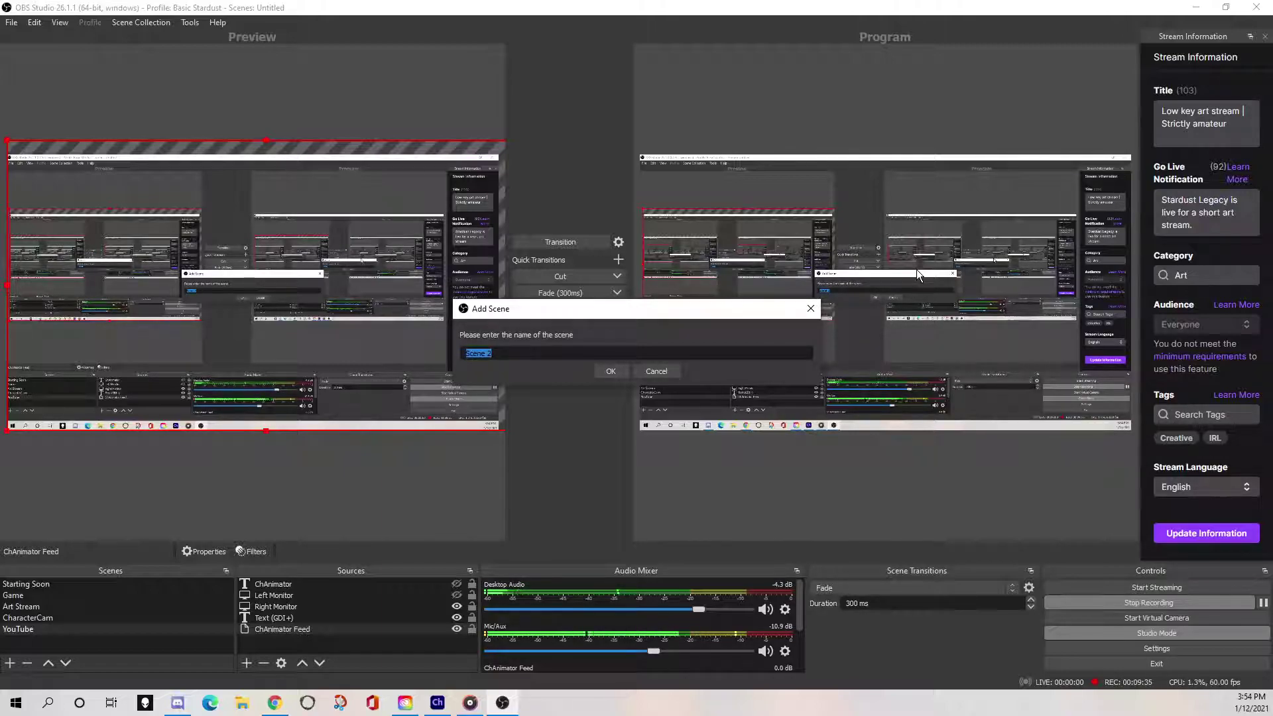
{"action": "type", "text": "test"}
{"action": "key", "text": "Return"}
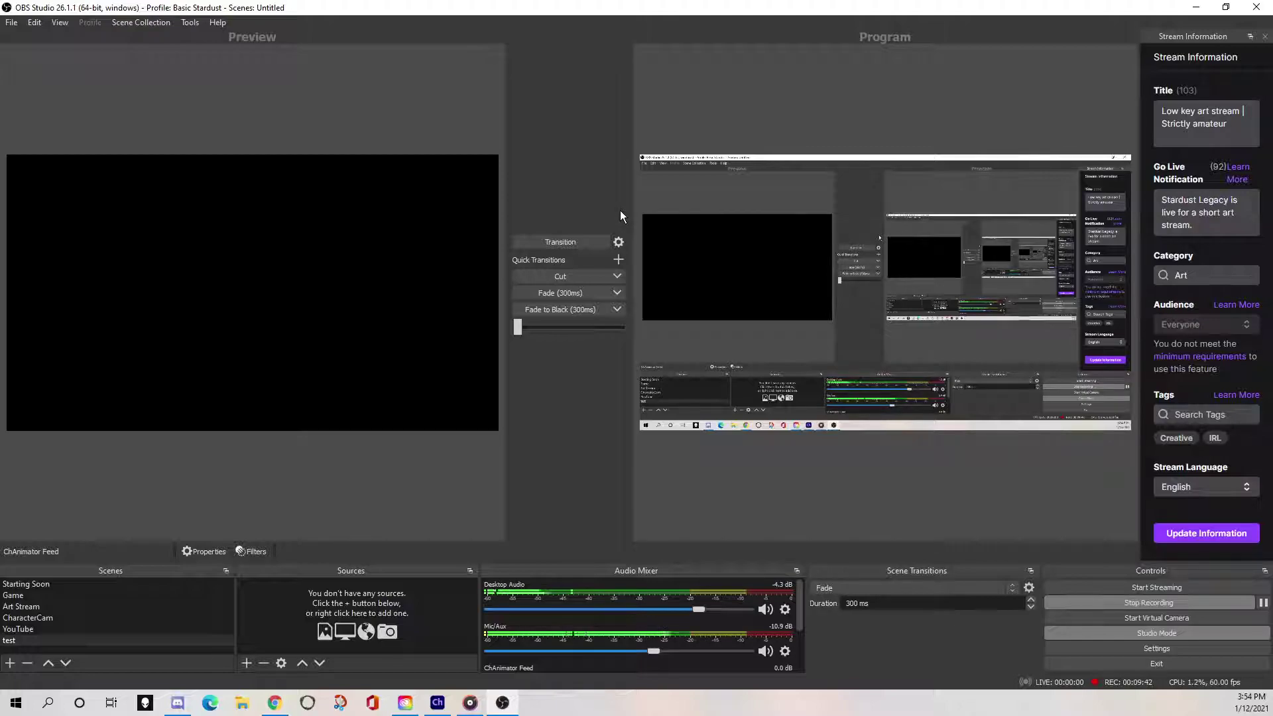
Step: Start adding the CharacterCam scene as a source, then cancel it
{"action": "left_click", "coordinate": [248, 663]}
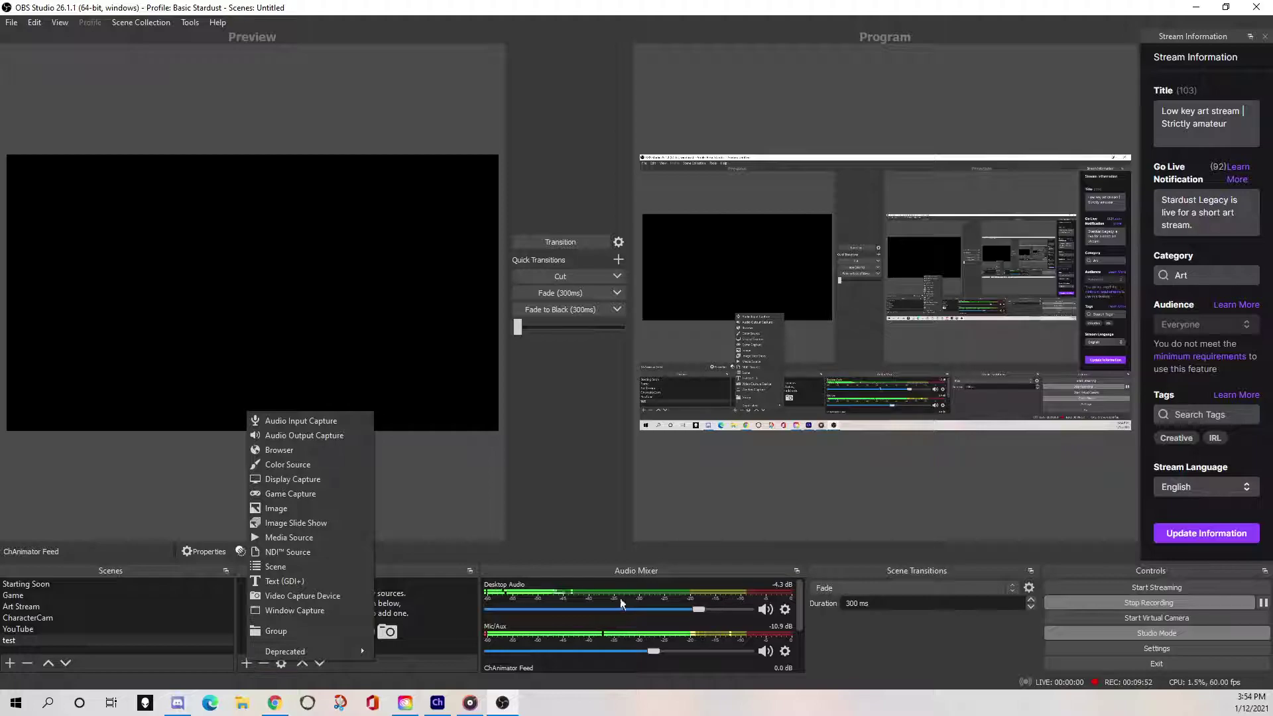
{"action": "left_click", "coordinate": [384, 675]}
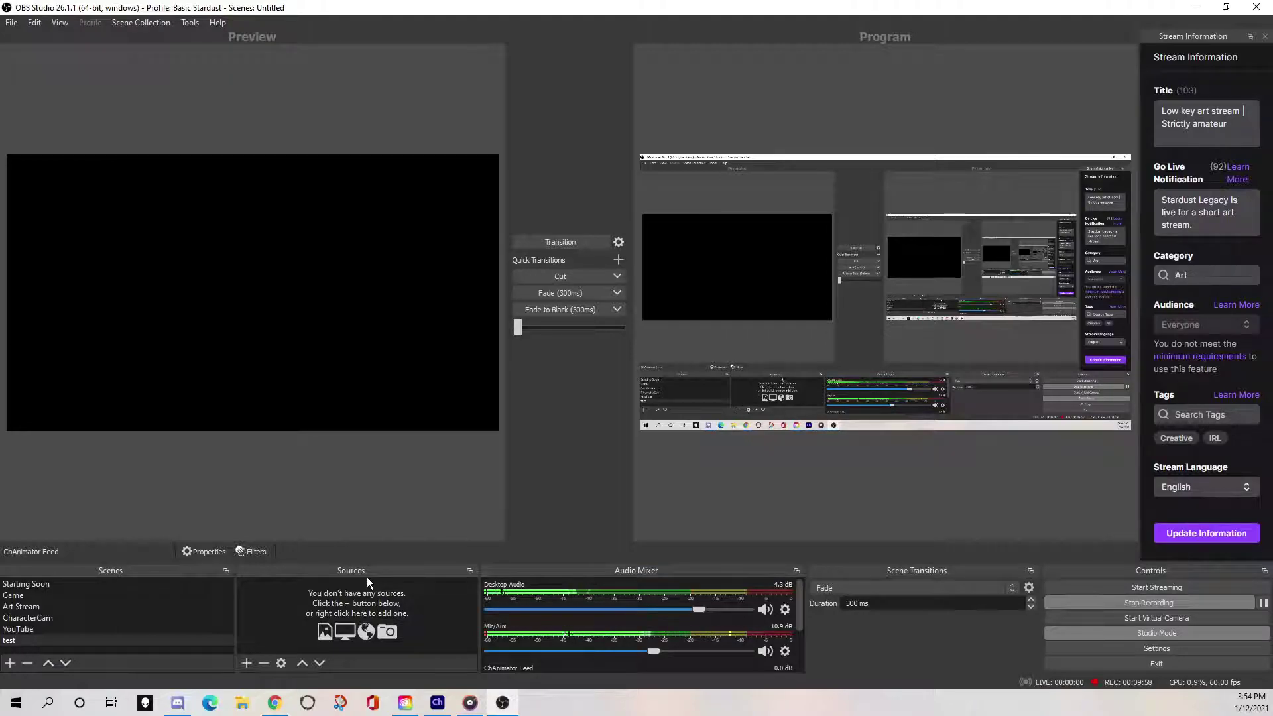
{"action": "left_click", "coordinate": [246, 663]}
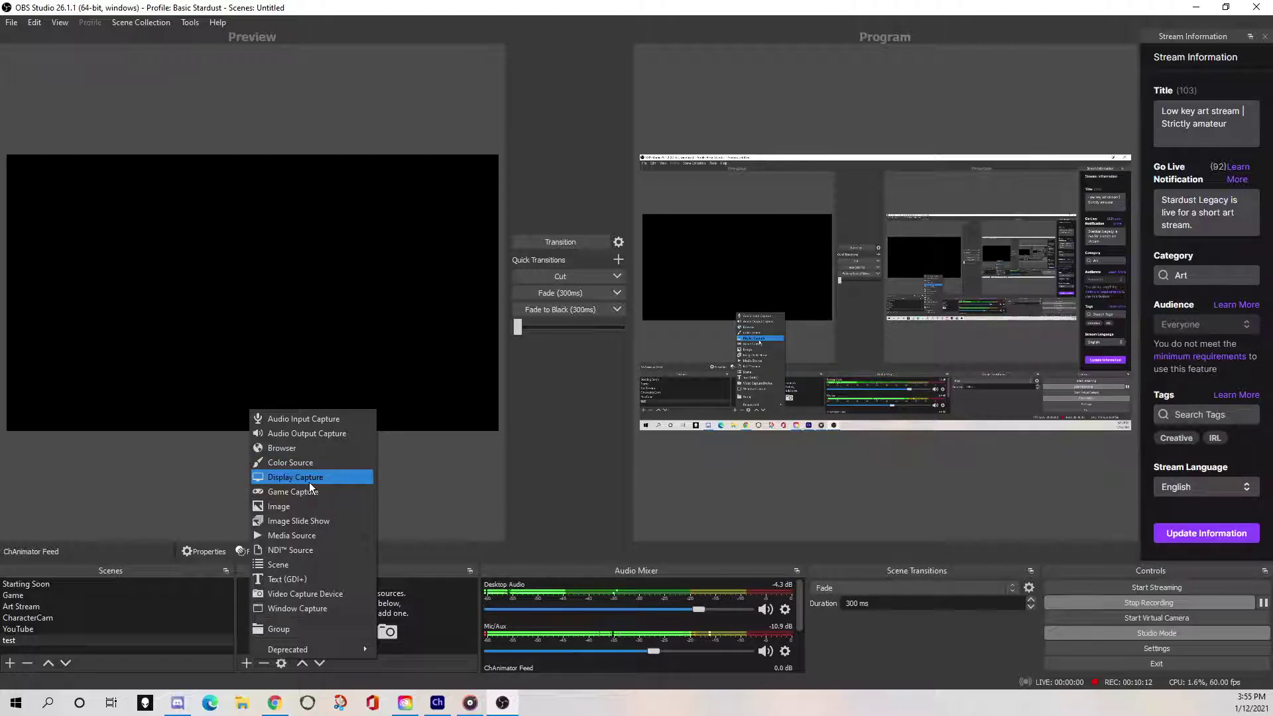
{"action": "left_click", "coordinate": [283, 563]}
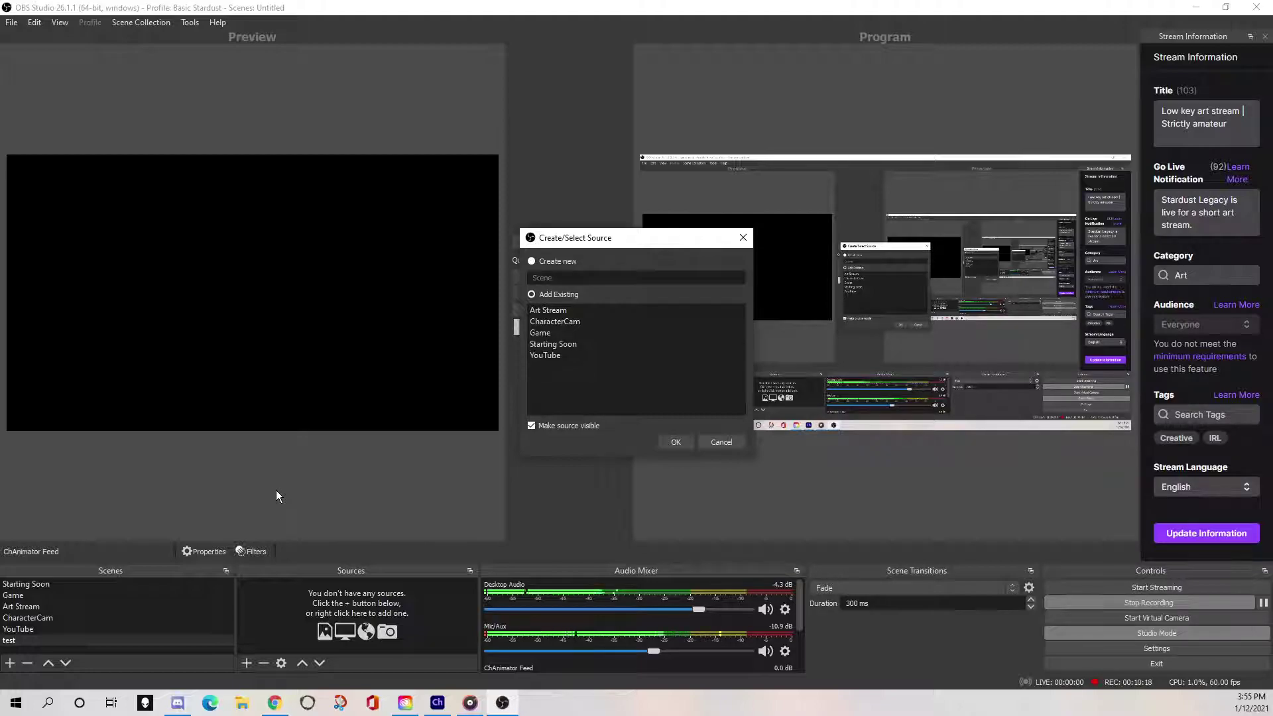
{"action": "left_click", "coordinate": [586, 325]}
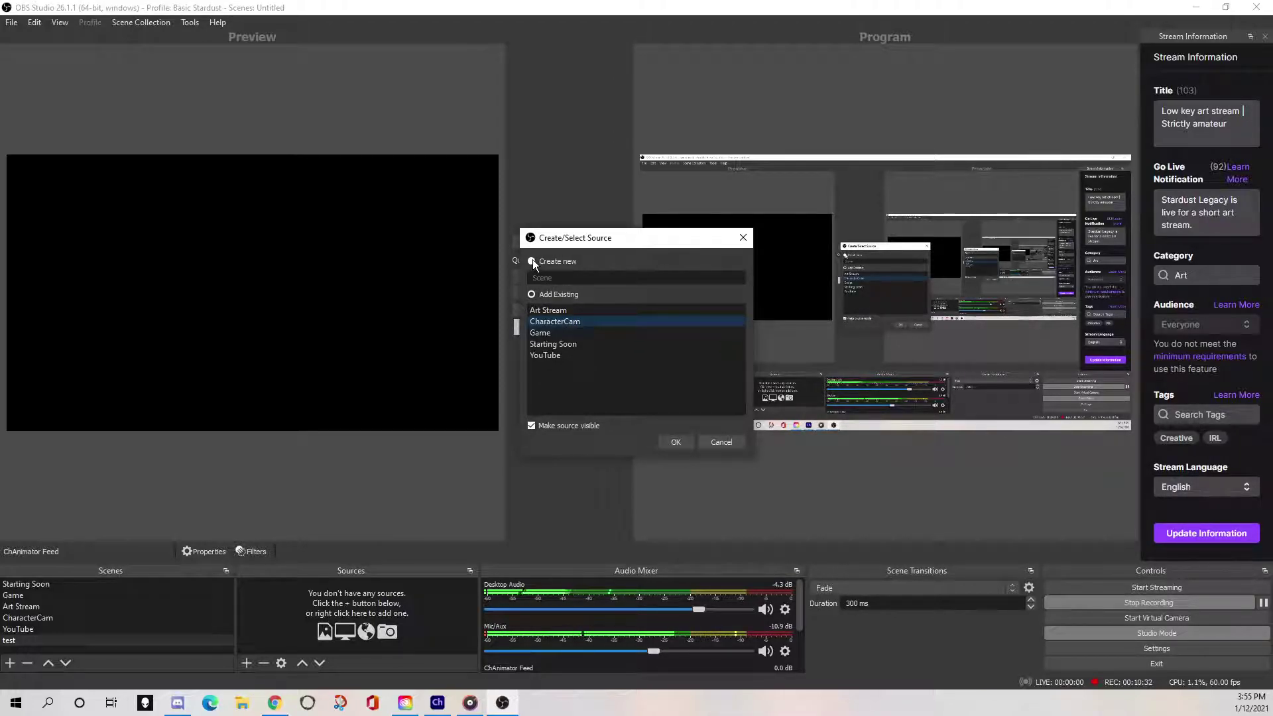
{"action": "left_click", "coordinate": [713, 443]}
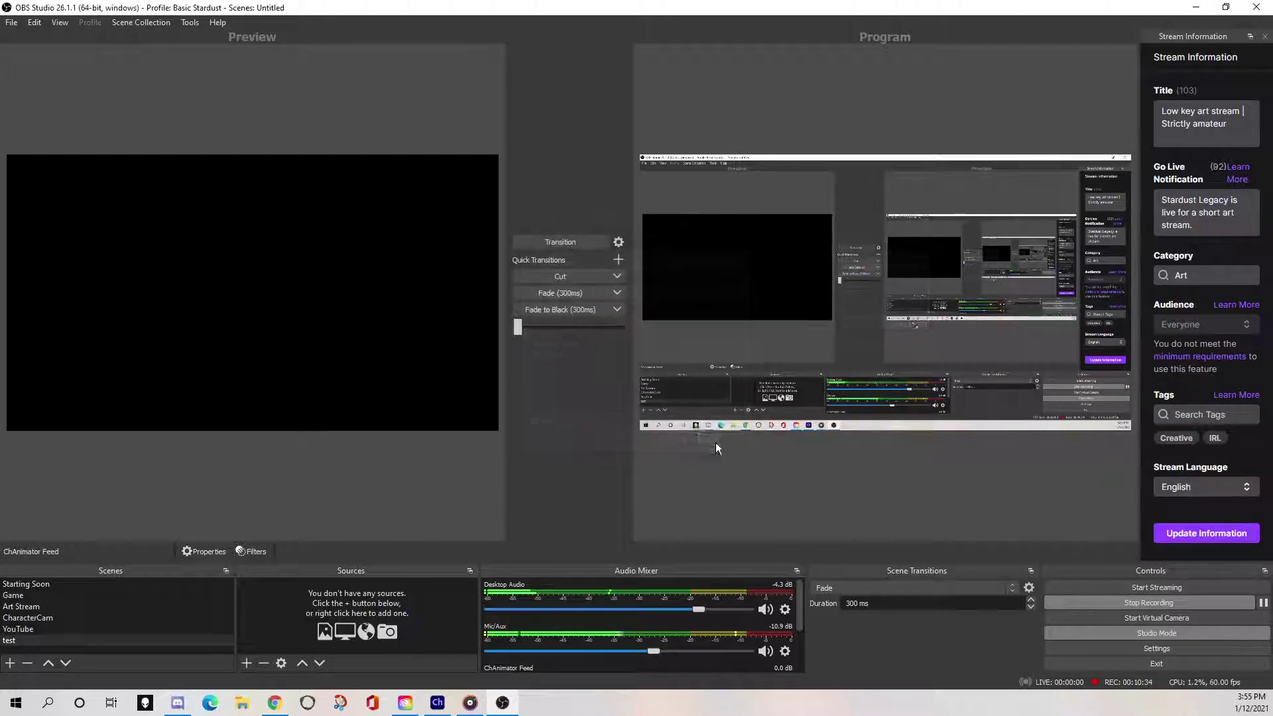
Step: Add a new NDI™ Source to the test scene
{"action": "left_click", "coordinate": [248, 660]}
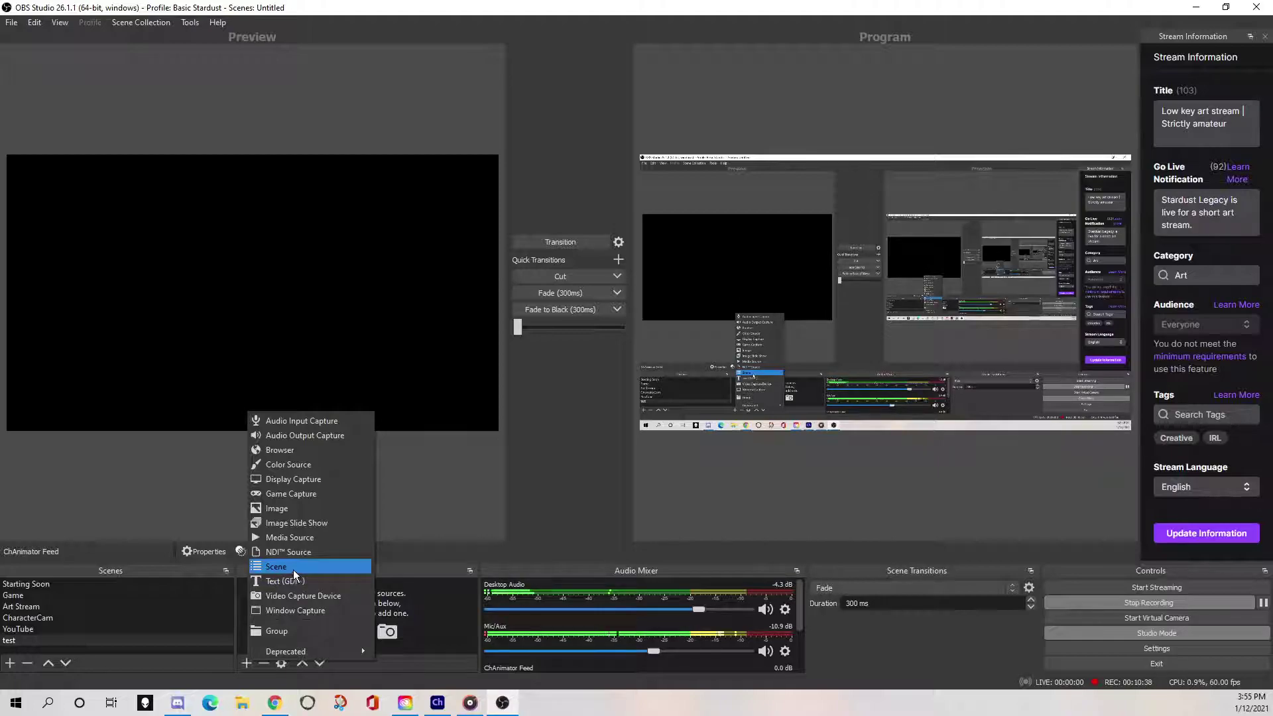
{"action": "left_click", "coordinate": [292, 553]}
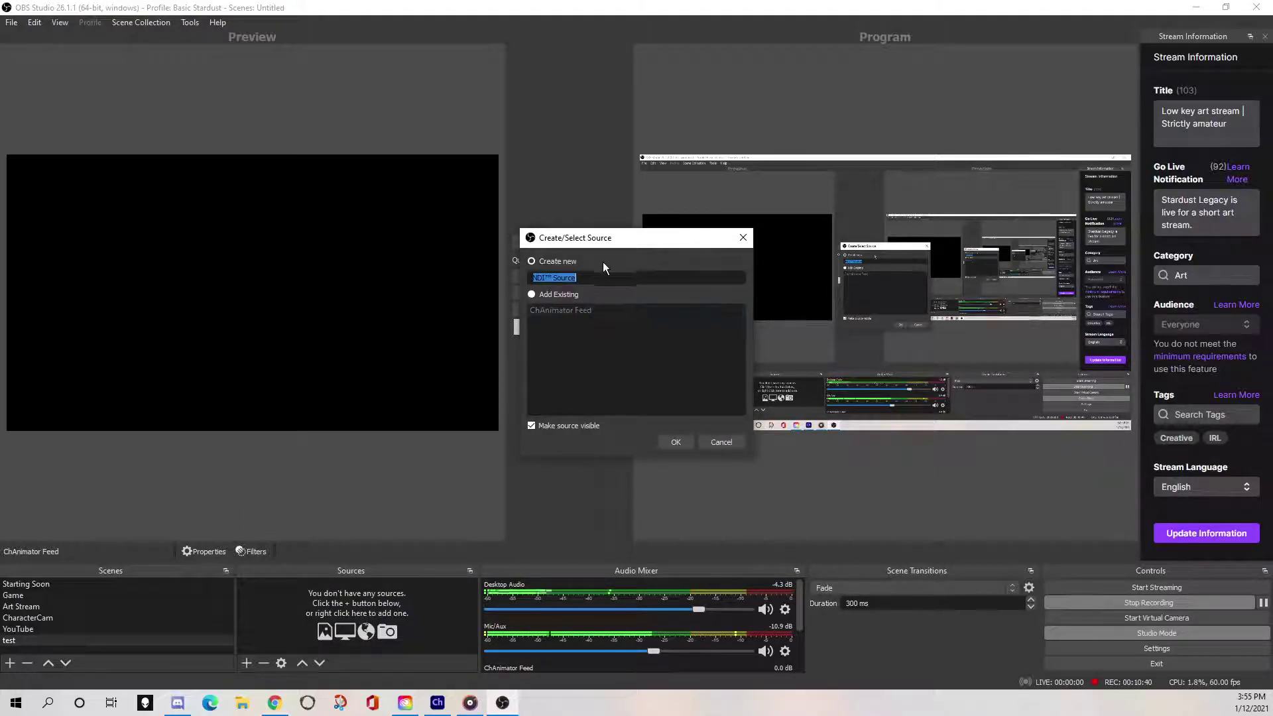
{"action": "left_click", "coordinate": [674, 441]}
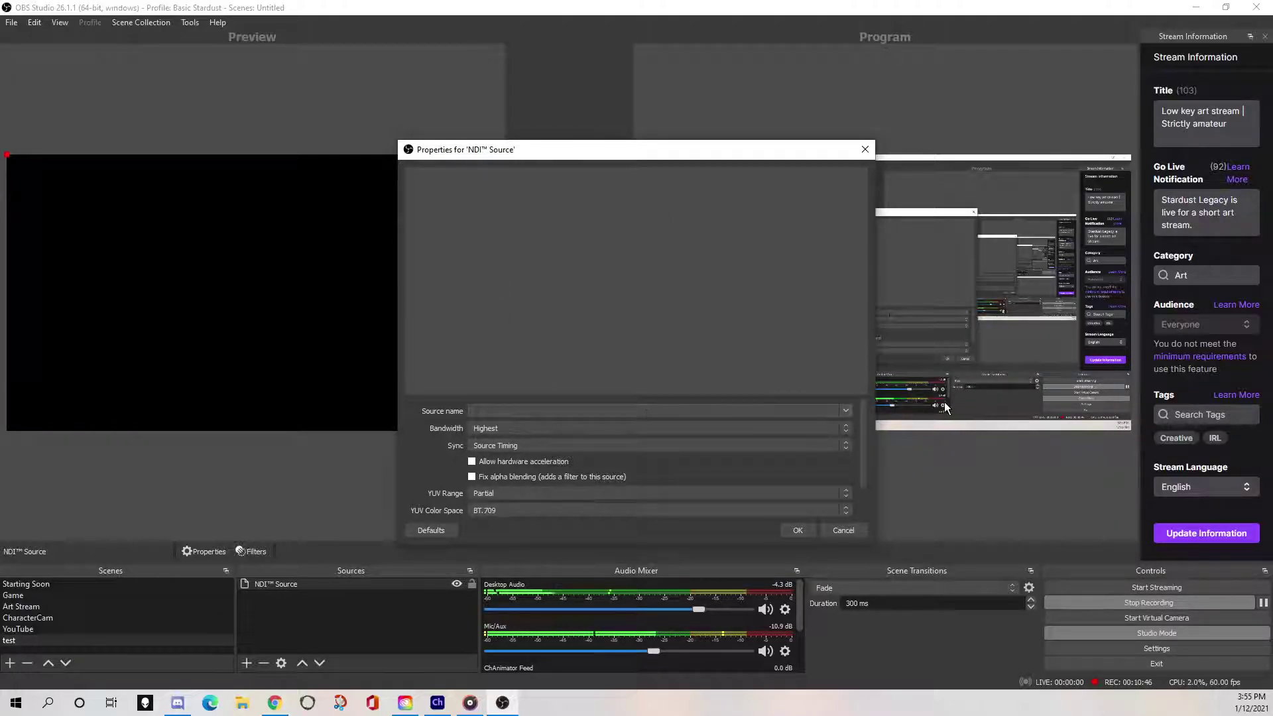
Step: Set the NDI™ Source's source name to the Adobe Character Animator feed and confirm it
{"action": "left_click", "coordinate": [847, 410]}
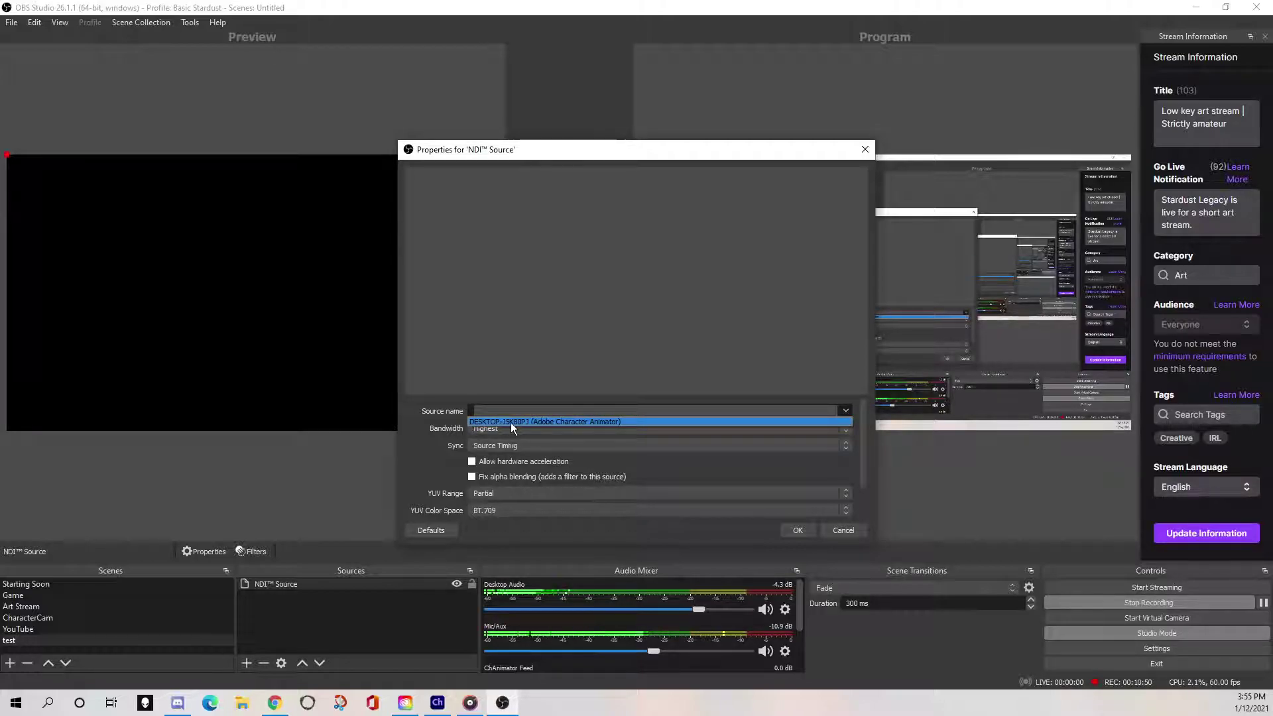
{"action": "left_click", "coordinate": [589, 422]}
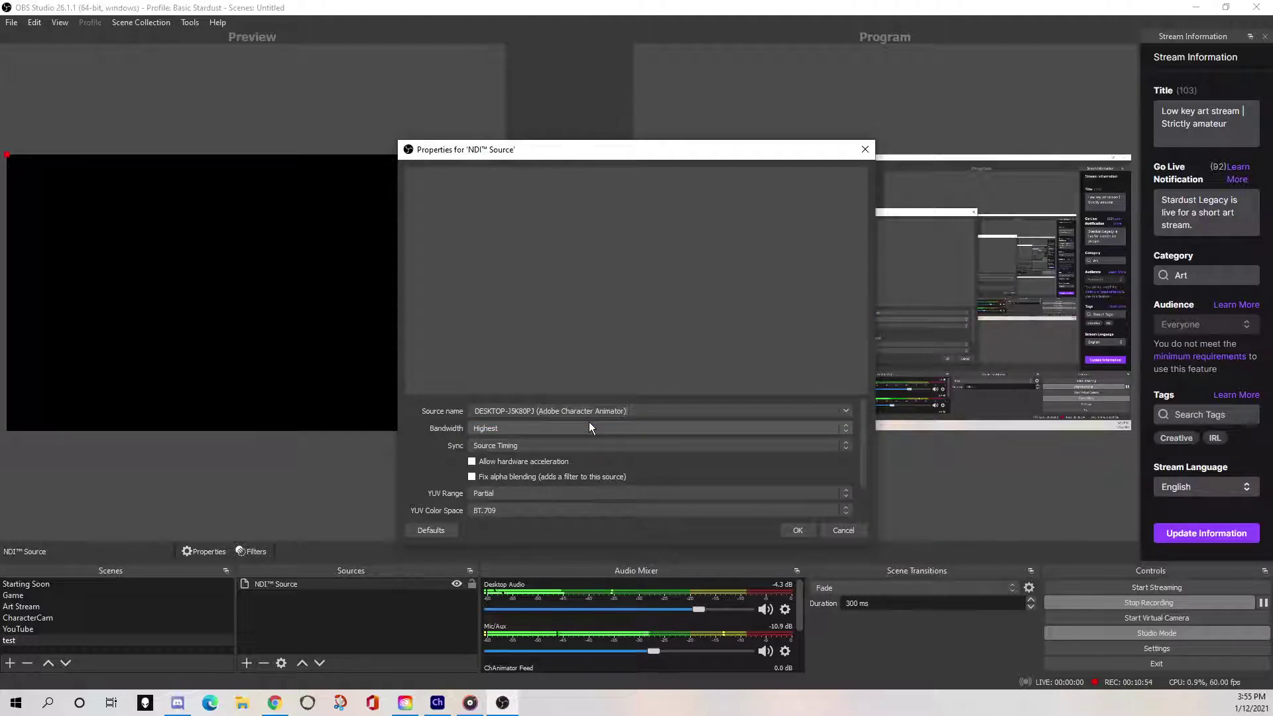
{"action": "left_click", "coordinate": [795, 529]}
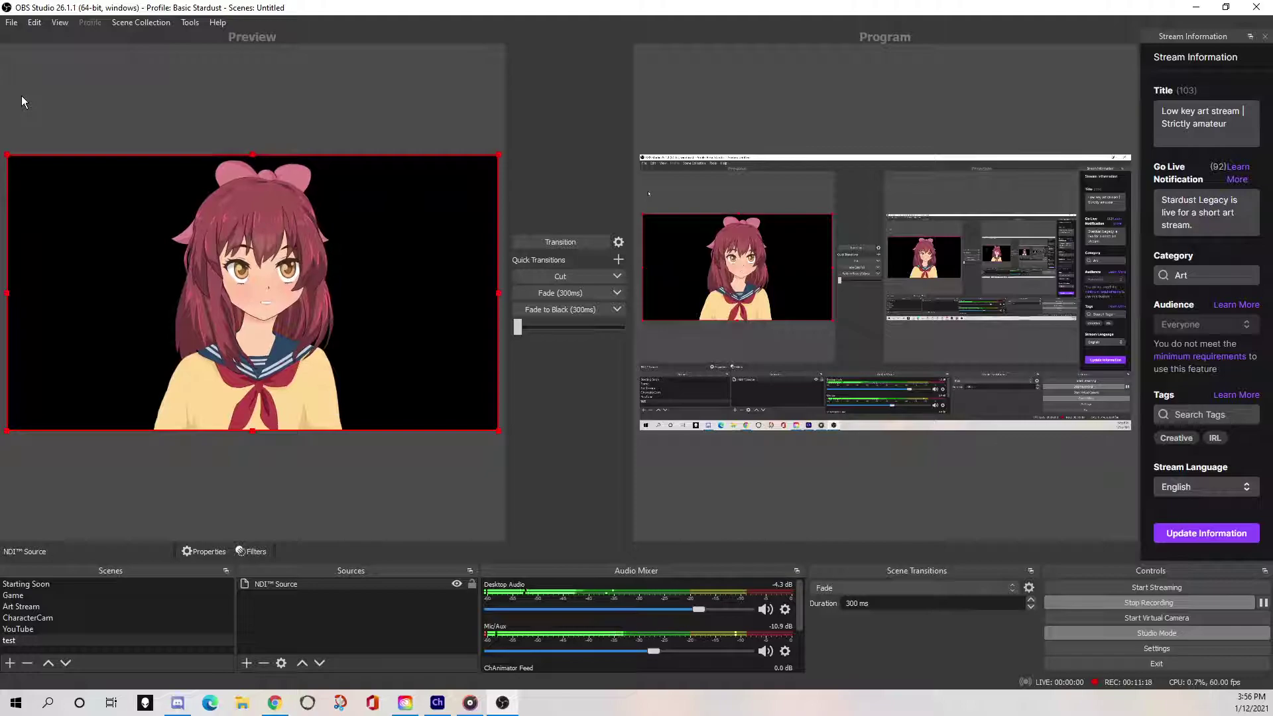
Step: Restore OBS as a smaller window moved off the Rin 2 puppet view, then open the Start menu
{"action": "left_click", "coordinate": [1198, 8]}
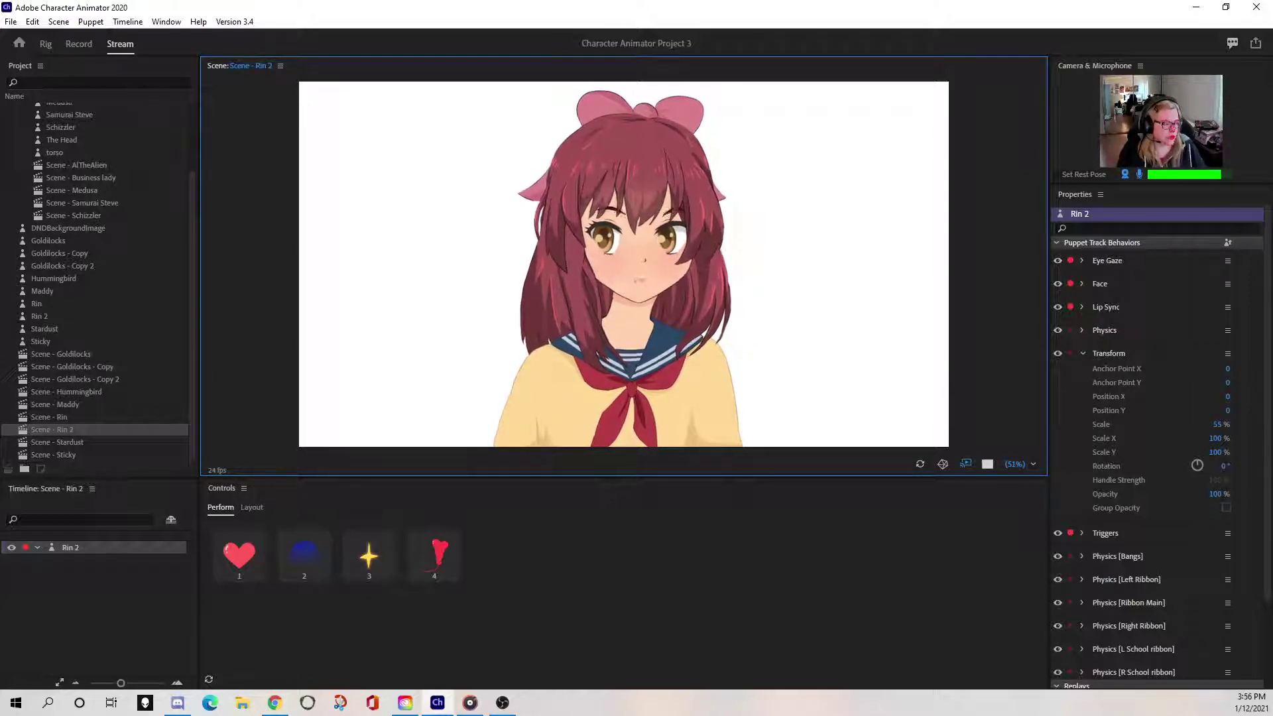
{"action": "left_click", "coordinate": [14, 702]}
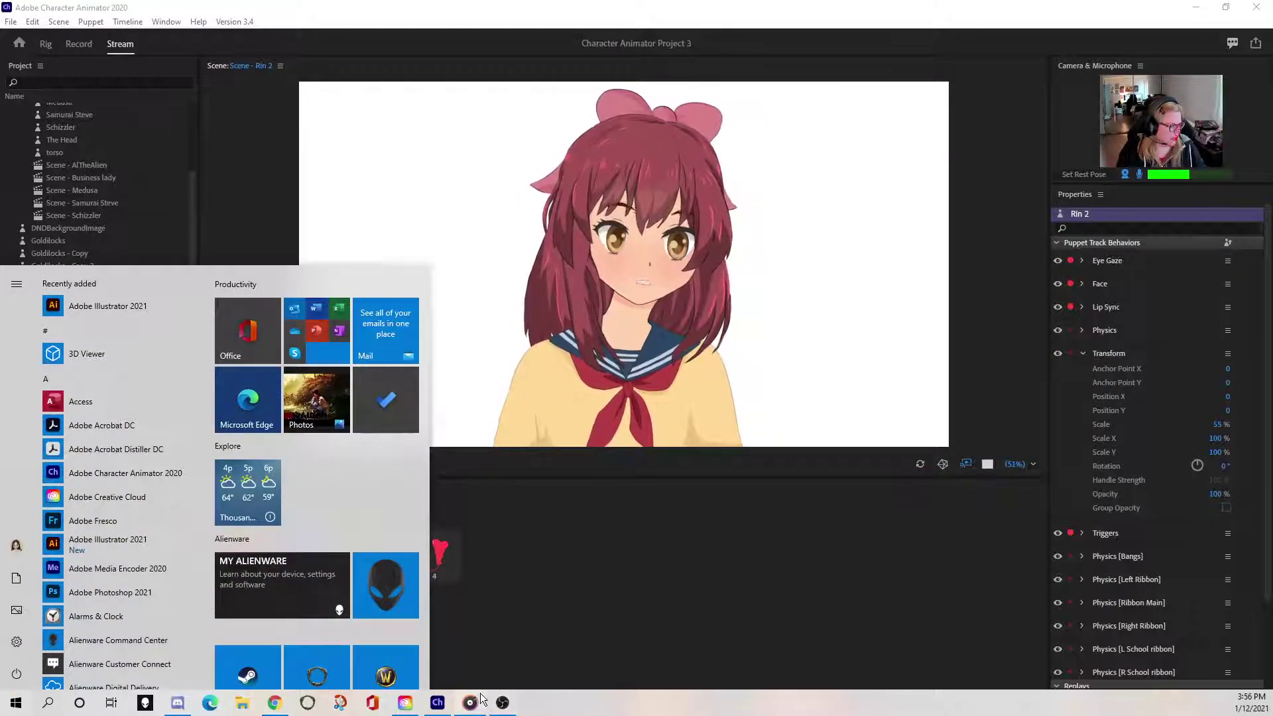
{"action": "left_click", "coordinate": [502, 702]}
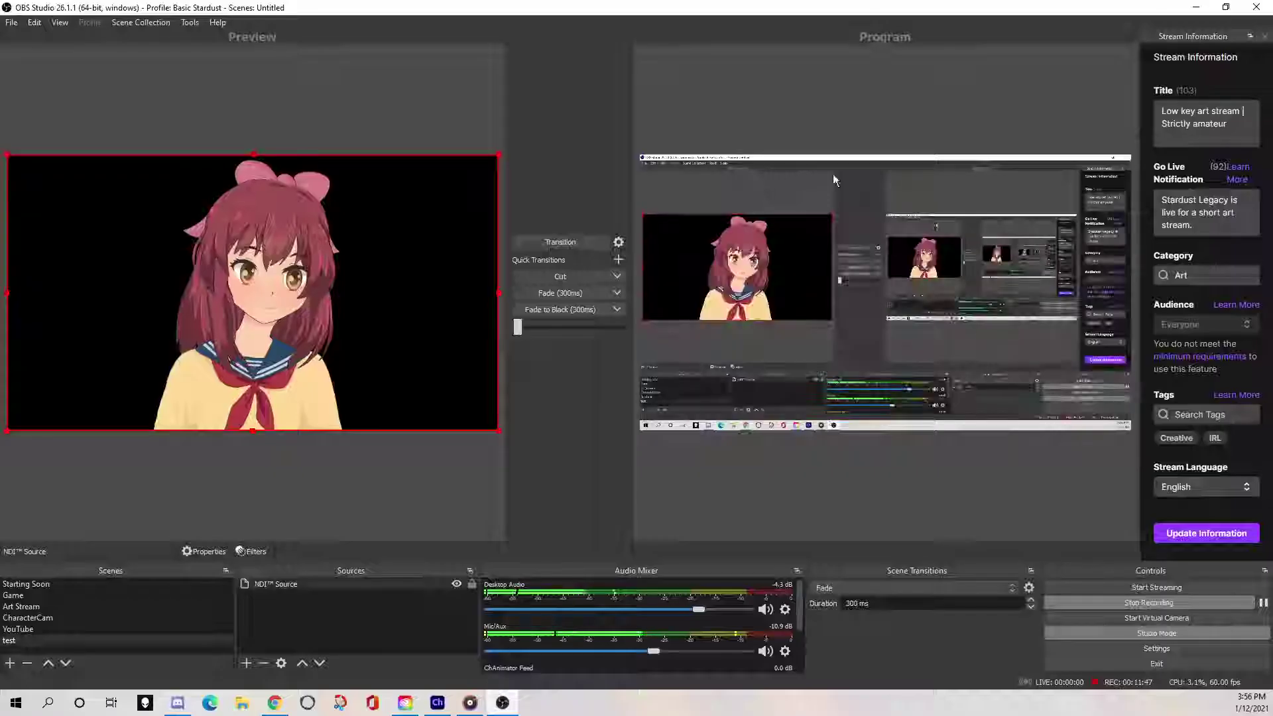
{"action": "left_click", "coordinate": [1223, 7]}
{"action": "left_click_drag", "start_coordinate": [771, 123], "coordinate": [265, 88]}
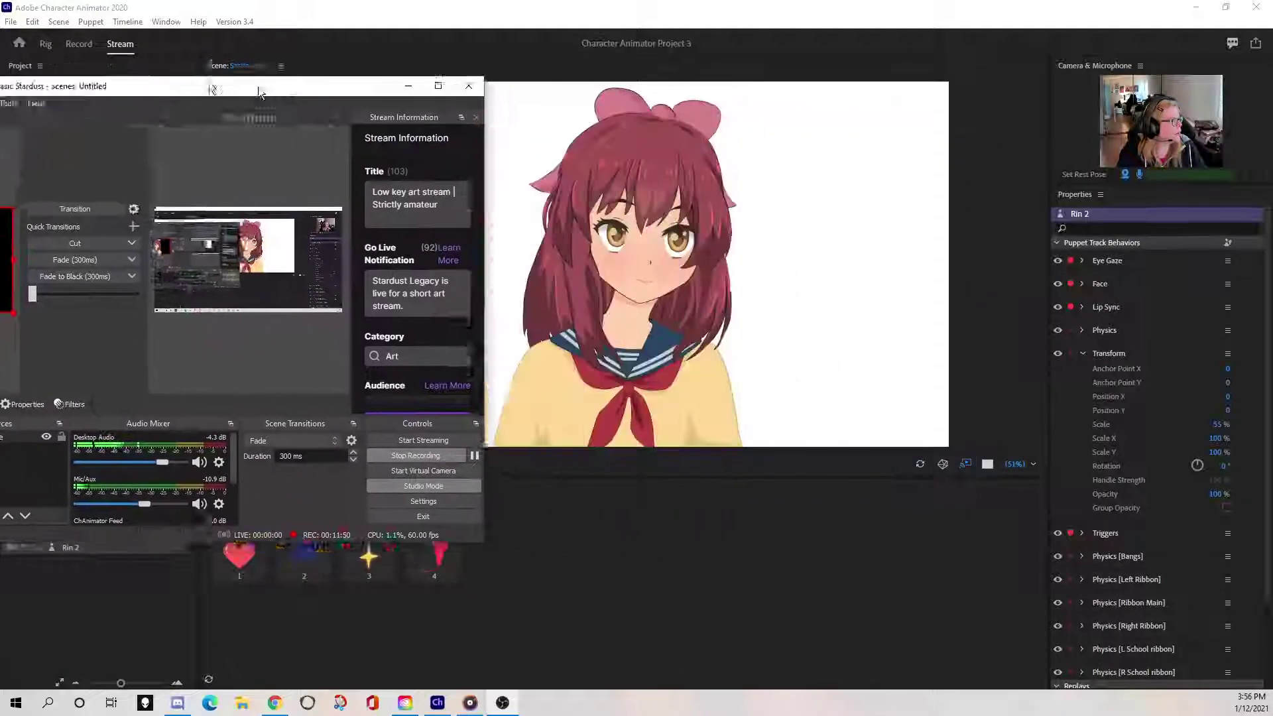
{"action": "left_click", "coordinate": [408, 82]}
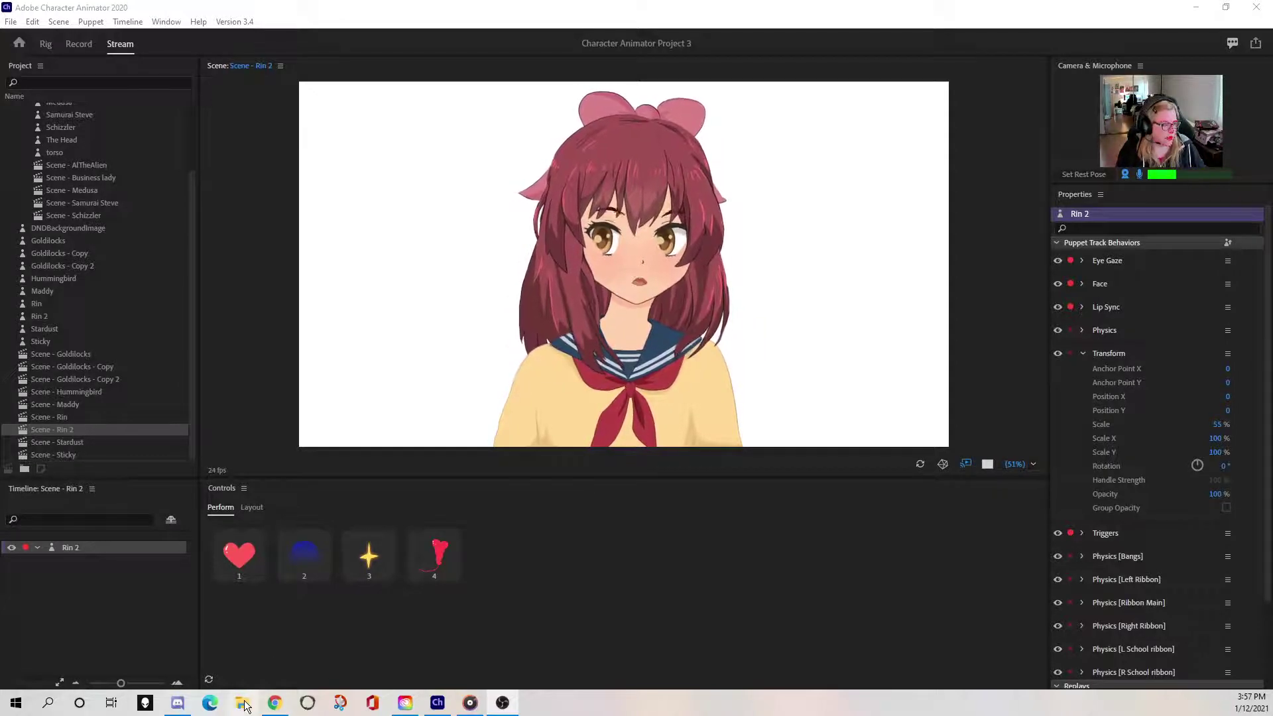
{"action": "mouse_move", "coordinate": [294, 705]}
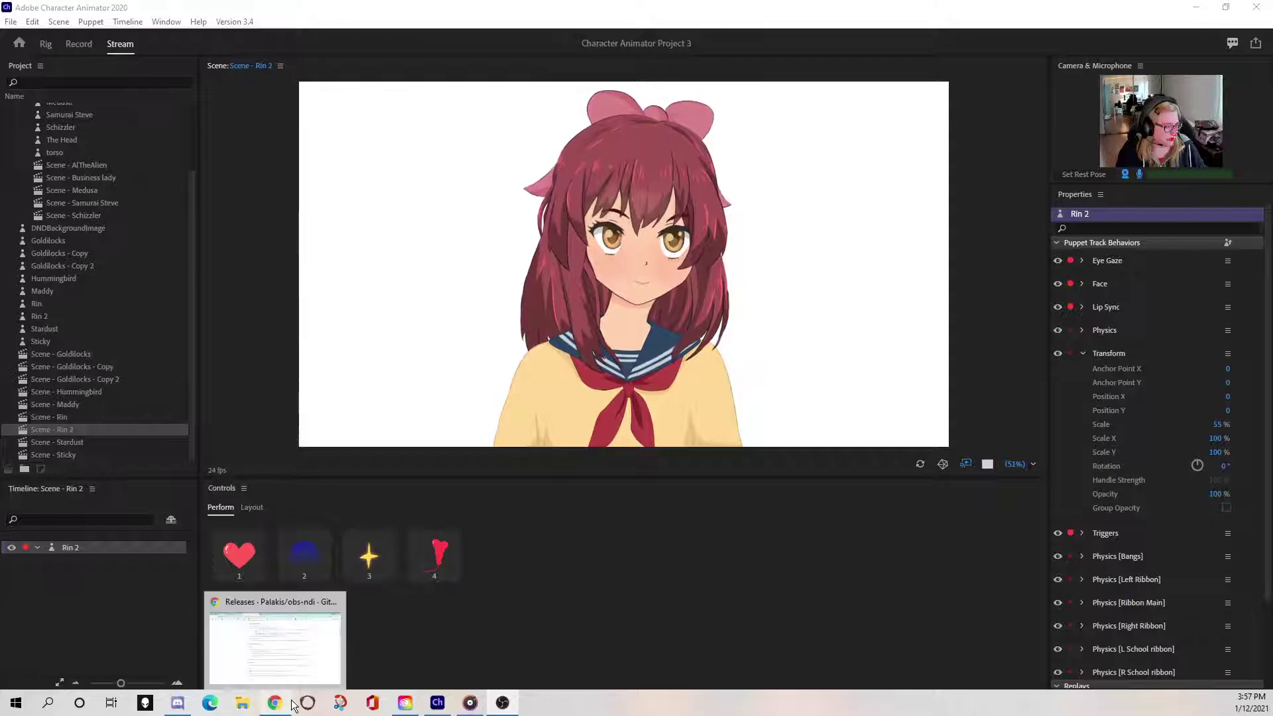
{"action": "left_click", "coordinate": [14, 703]}
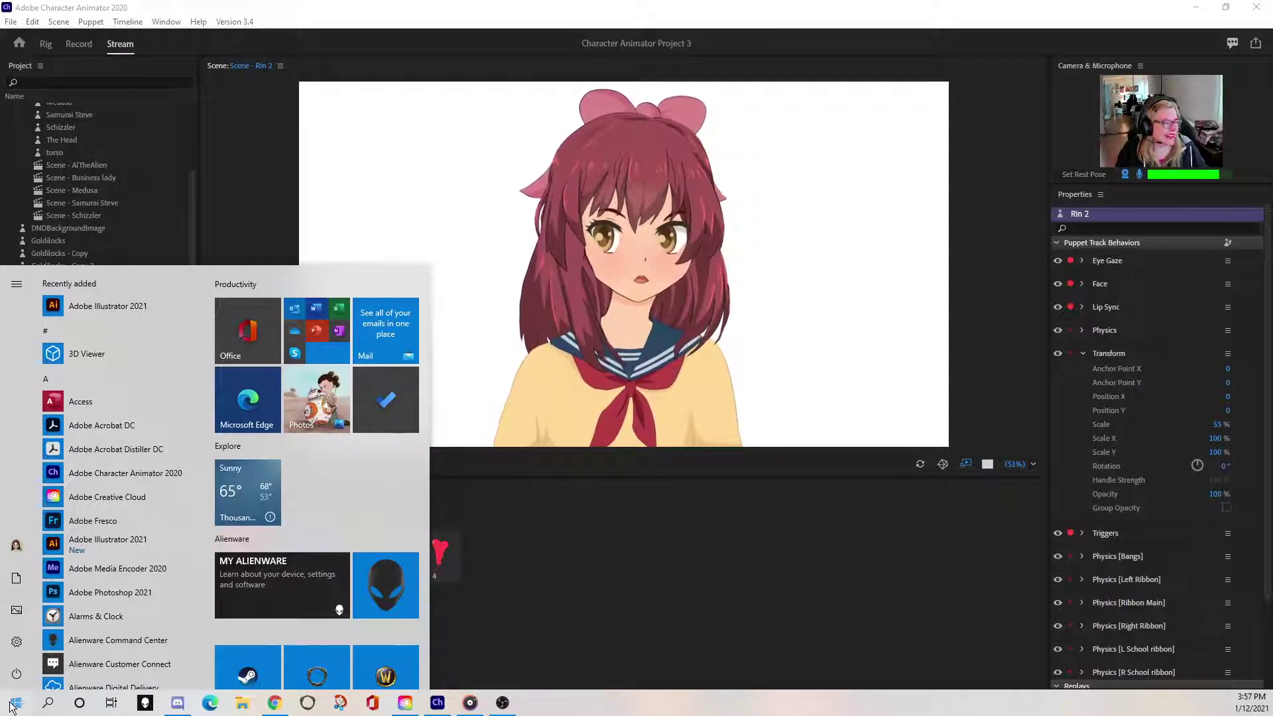
Step: Scroll the Start menu app list down to N and expand the NDI 4 Tools folder
{"action": "scroll", "coordinate": [138, 383], "scroll_direction": "down", "scroll_amount": 2}
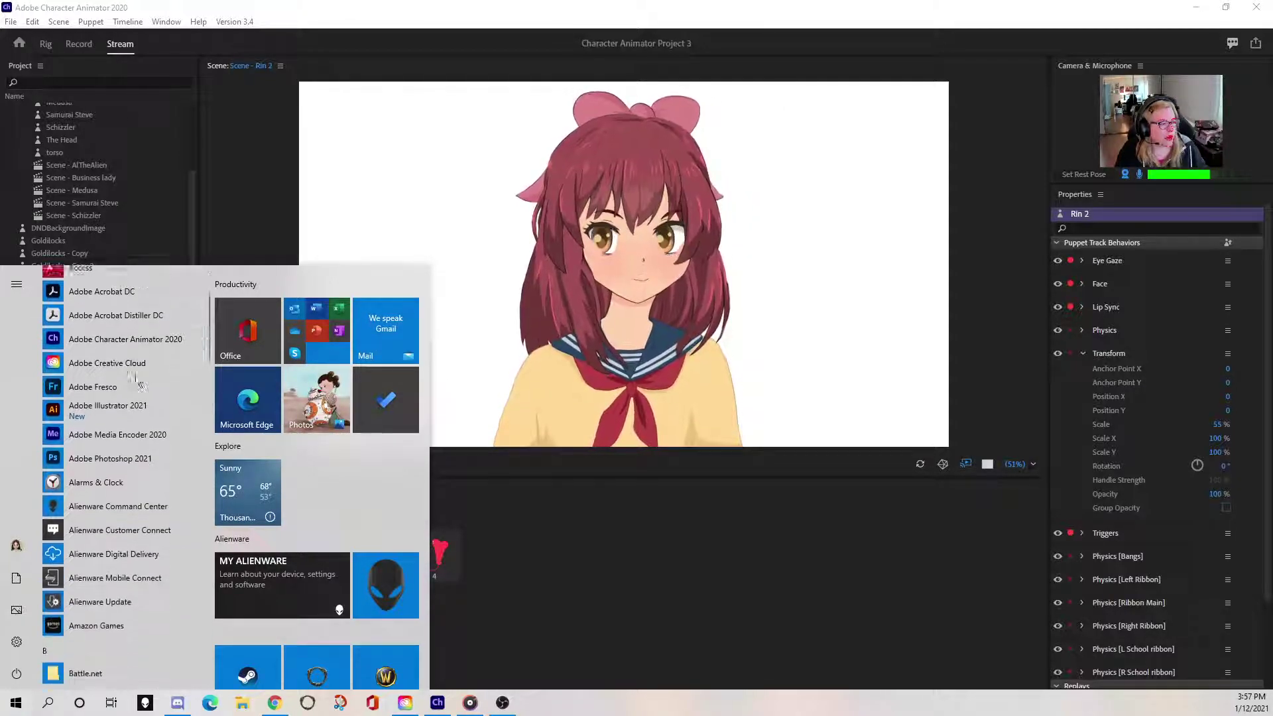
{"action": "scroll", "coordinate": [138, 383], "scroll_direction": "down", "scroll_amount": 10}
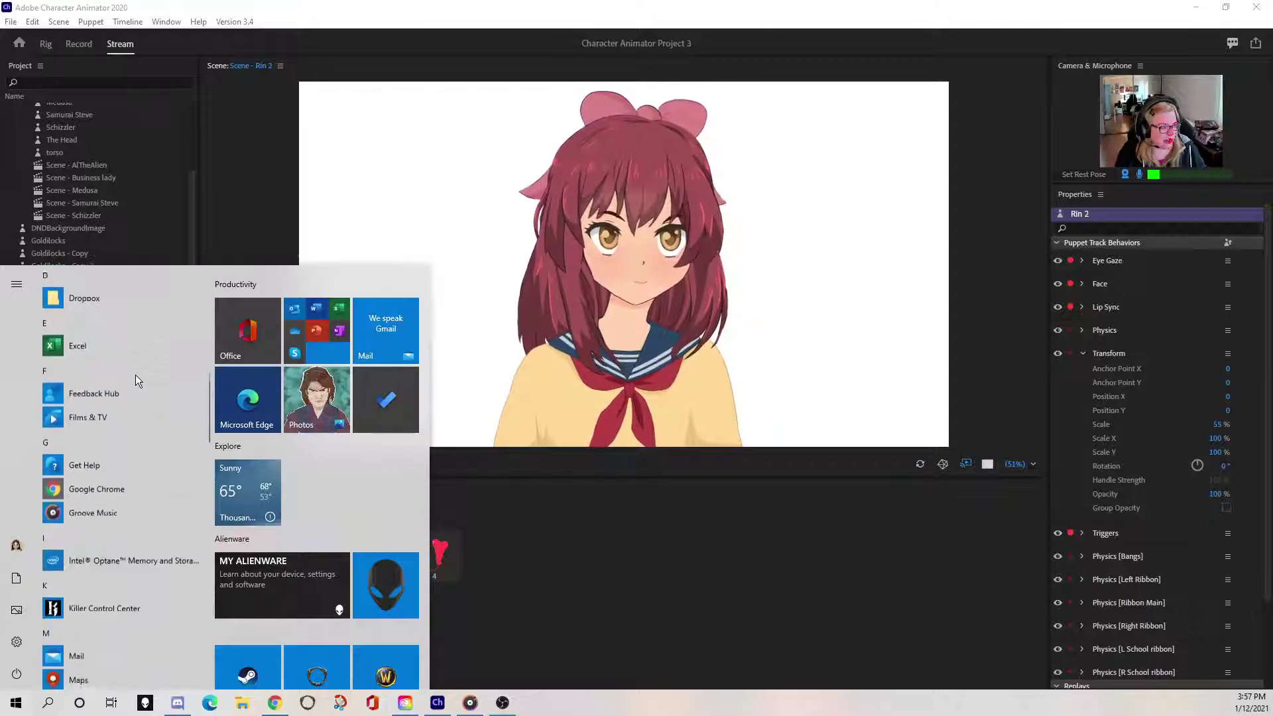
{"action": "scroll", "coordinate": [136, 375], "scroll_direction": "down", "scroll_amount": 10}
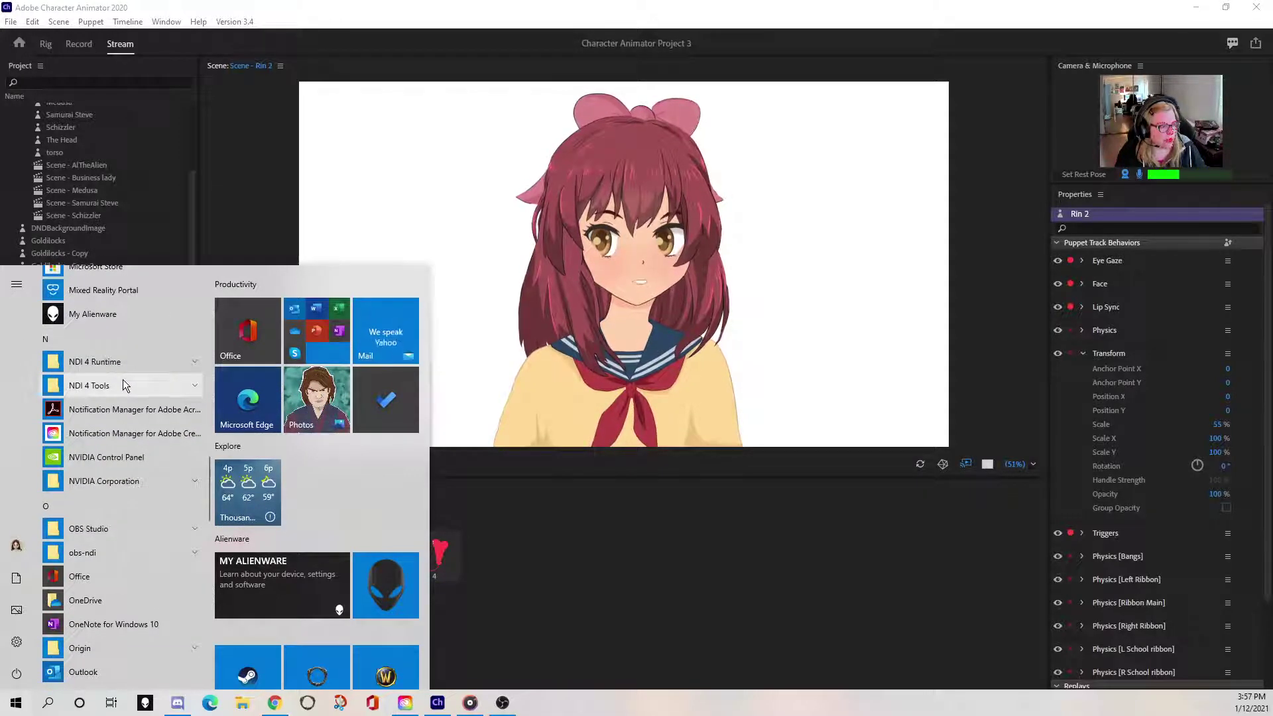
{"action": "left_click", "coordinate": [119, 382]}
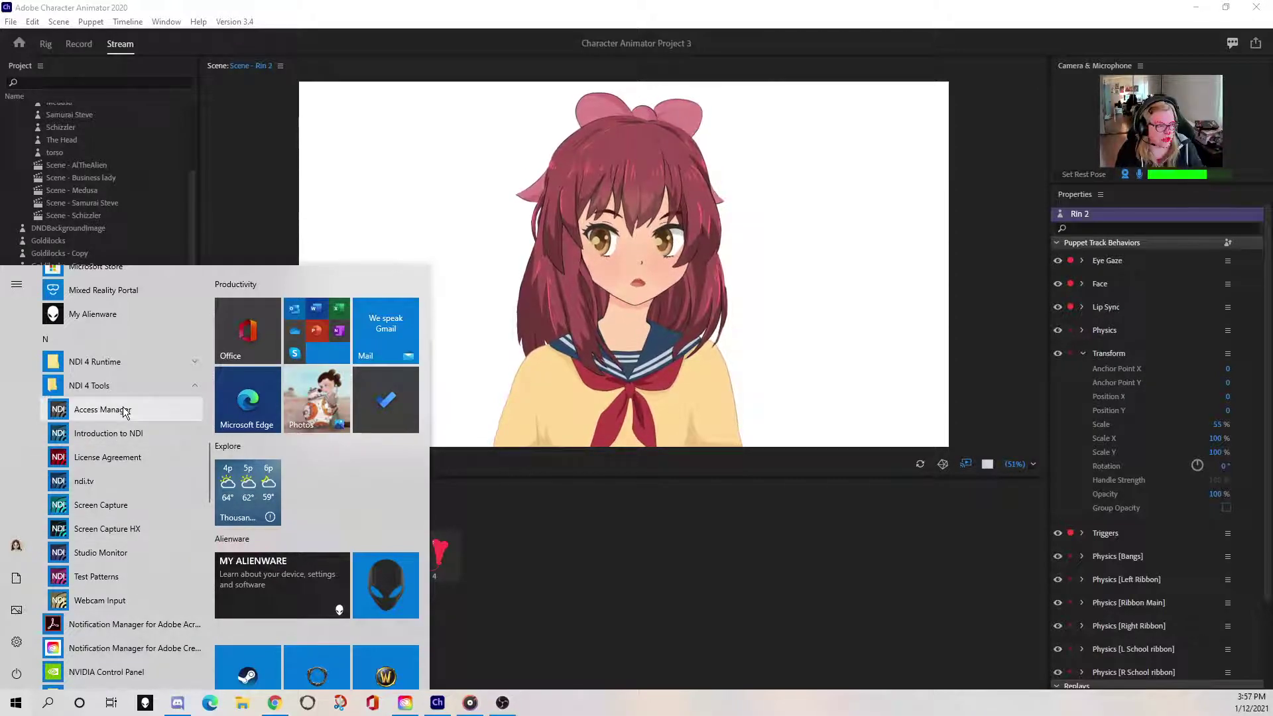
Step: Launch NDI Webcam Input from the NDI 4 Tools folder
{"action": "left_click", "coordinate": [65, 601]}
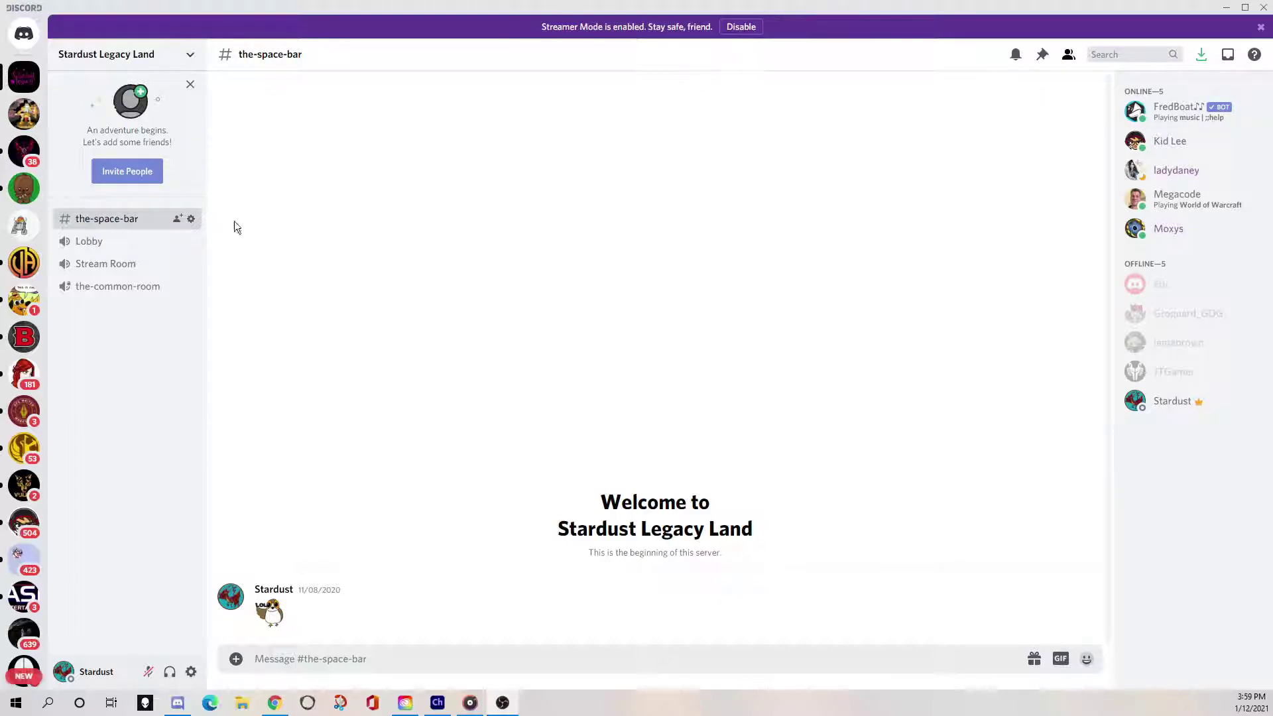
Step: Join the Stream Room voice channel and turn on the camera to send the puppet feed
{"action": "left_click", "coordinate": [93, 263]}
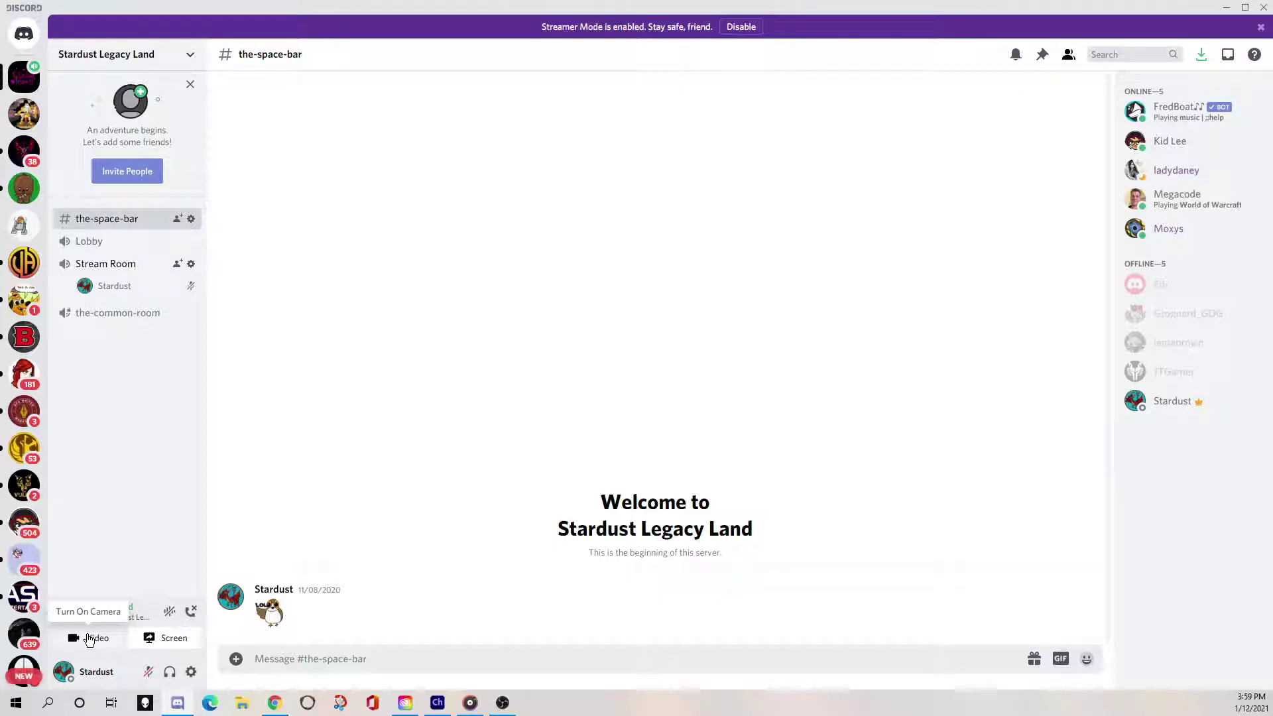
{"action": "left_click", "coordinate": [89, 639]}
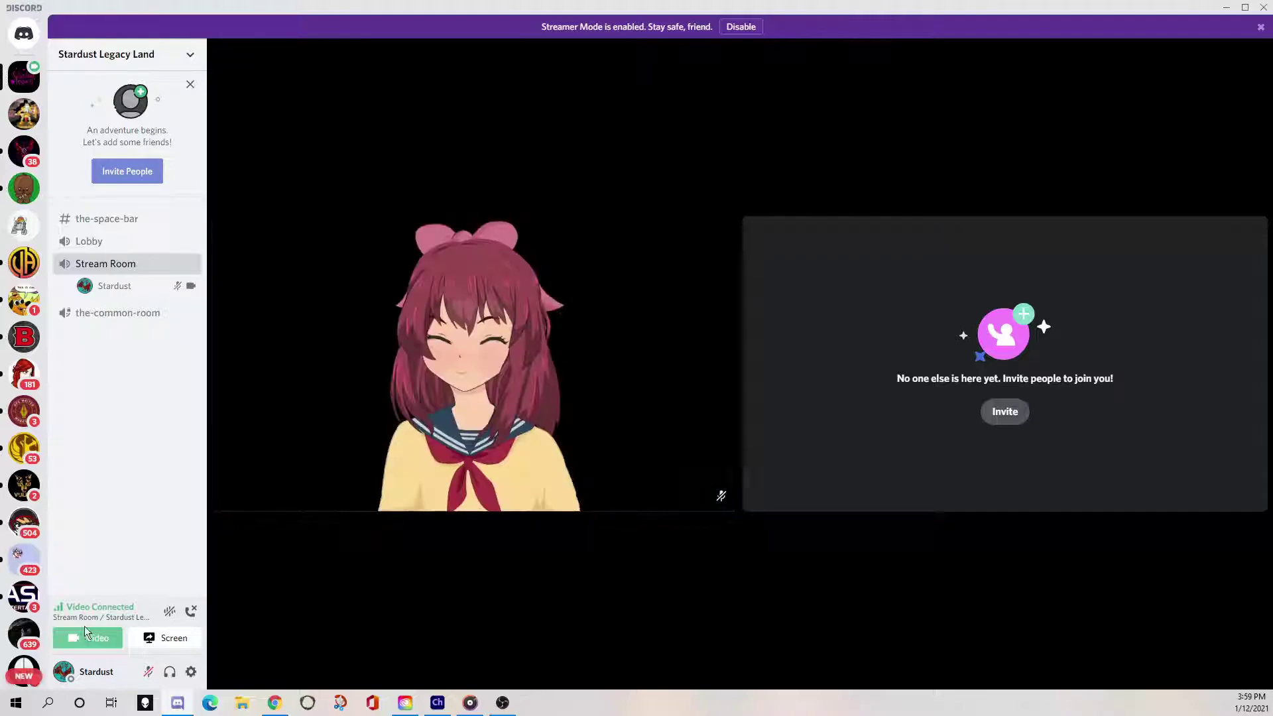
{"action": "mouse_move", "coordinate": [59, 609]}
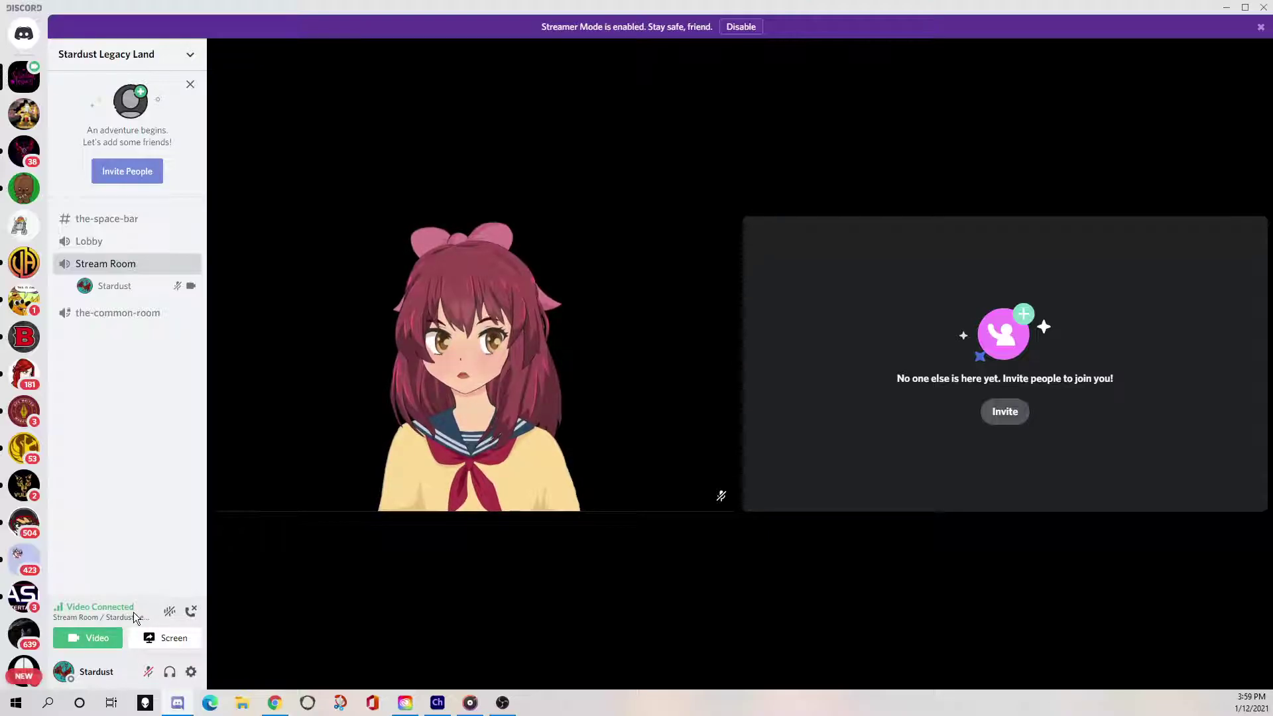
{"action": "mouse_move", "coordinate": [276, 560]}
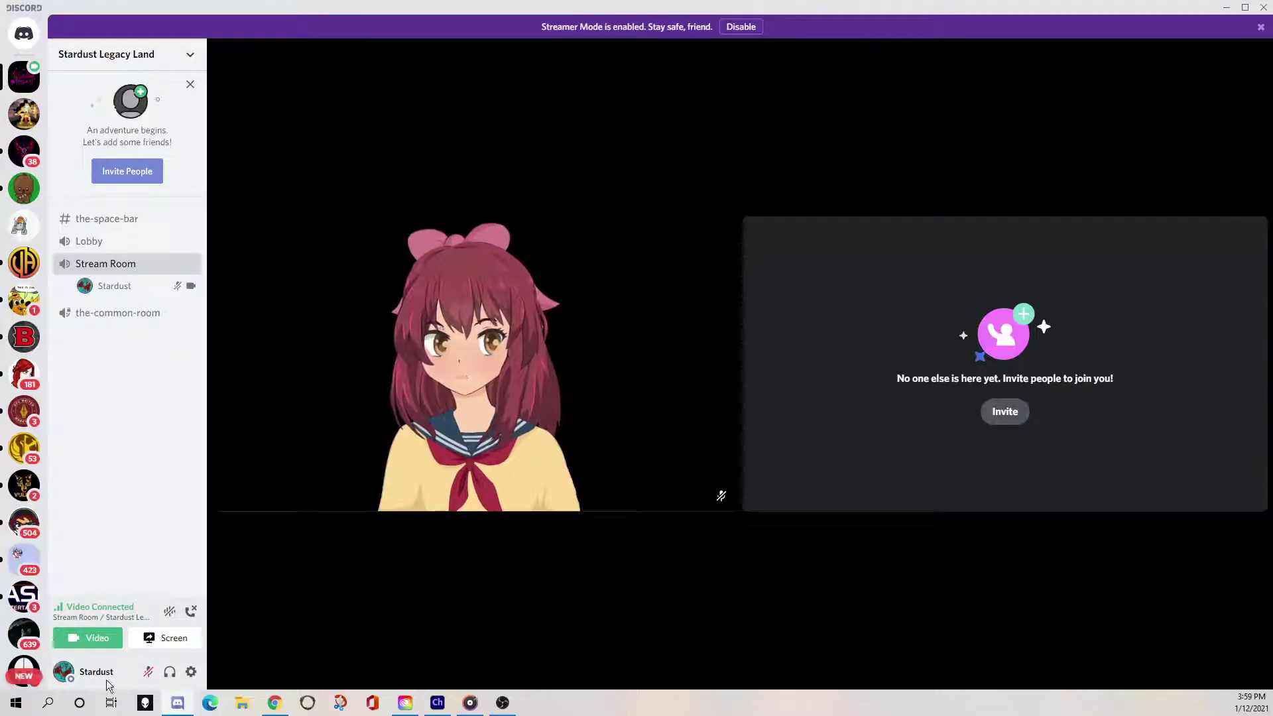
Step: In Discord's Voice & Video settings, choose NewTek NDI Video as the camera
{"action": "left_click", "coordinate": [192, 672]}
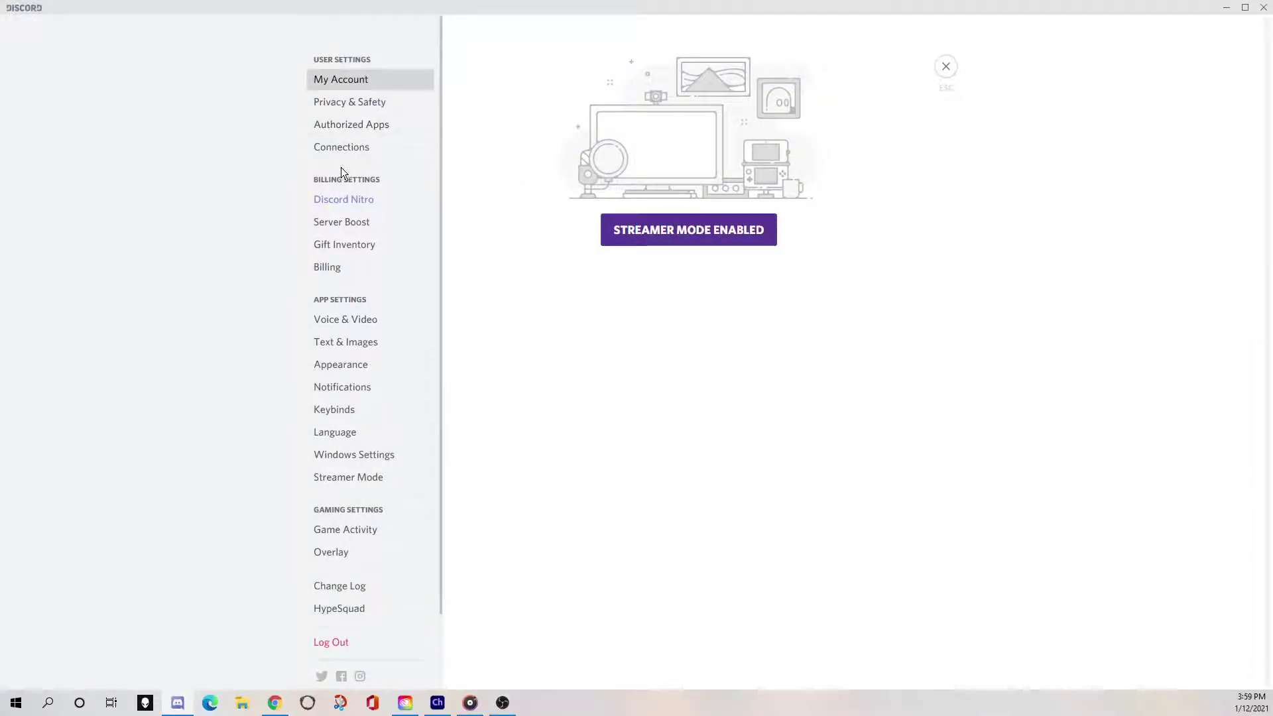
{"action": "left_click", "coordinate": [354, 327]}
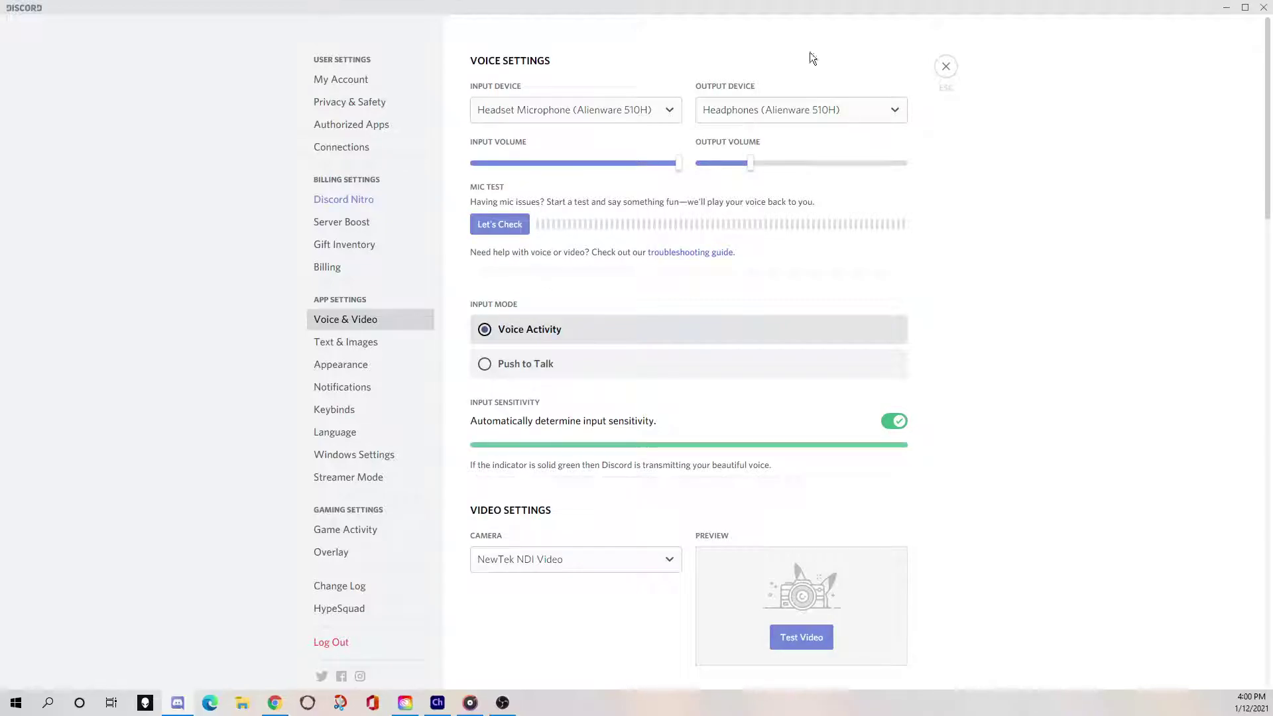
{"action": "scroll", "coordinate": [667, 276], "scroll_direction": "down", "scroll_amount": 4}
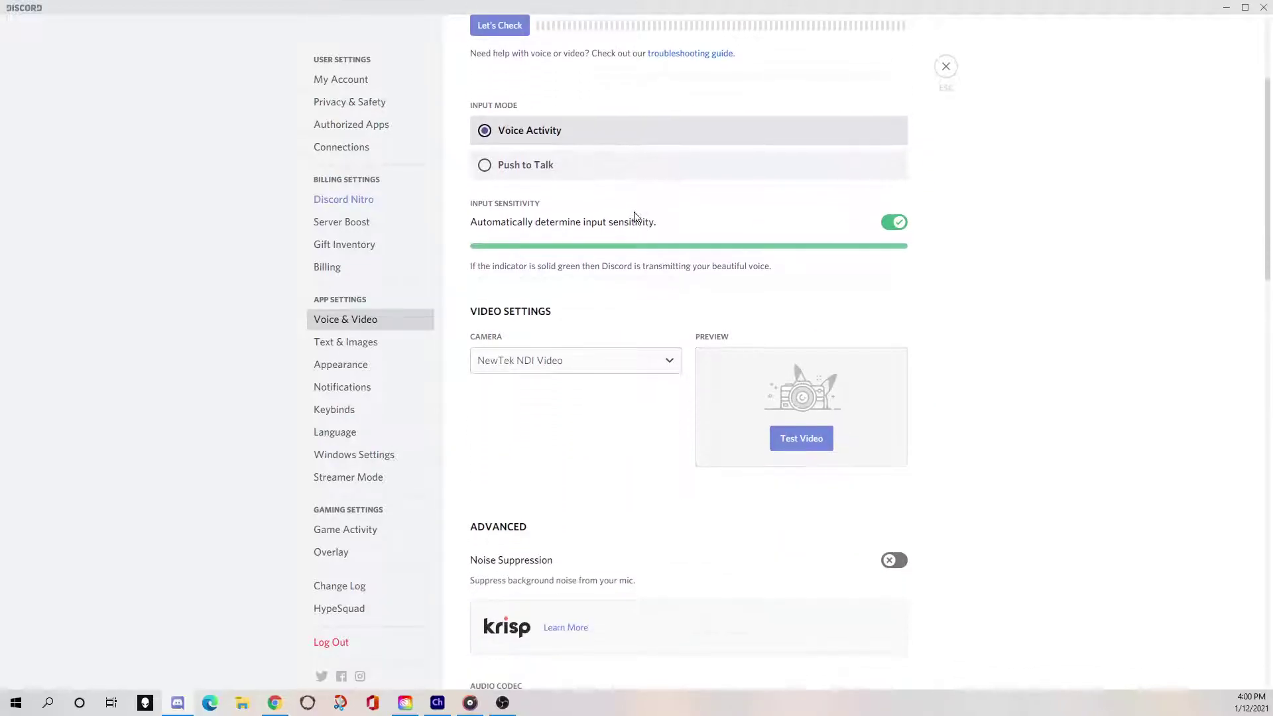
{"action": "scroll", "coordinate": [635, 214], "scroll_direction": "down", "scroll_amount": 1}
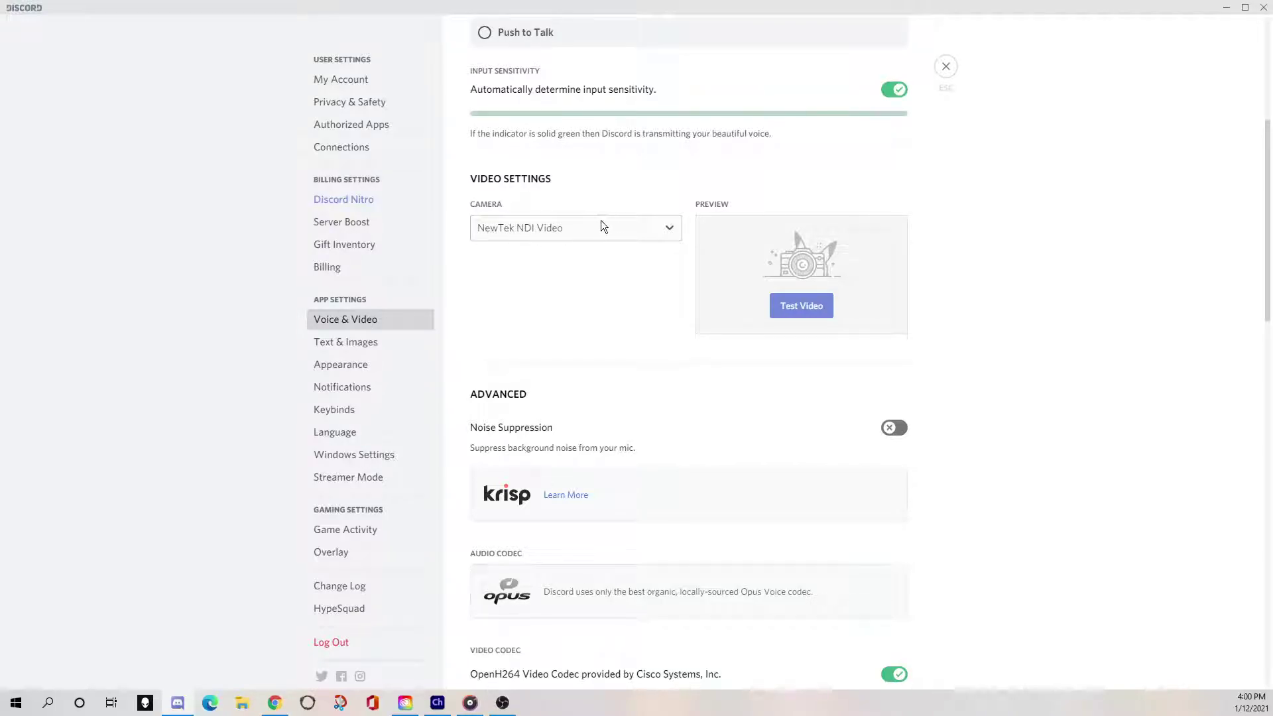
{"action": "left_click", "coordinate": [667, 230]}
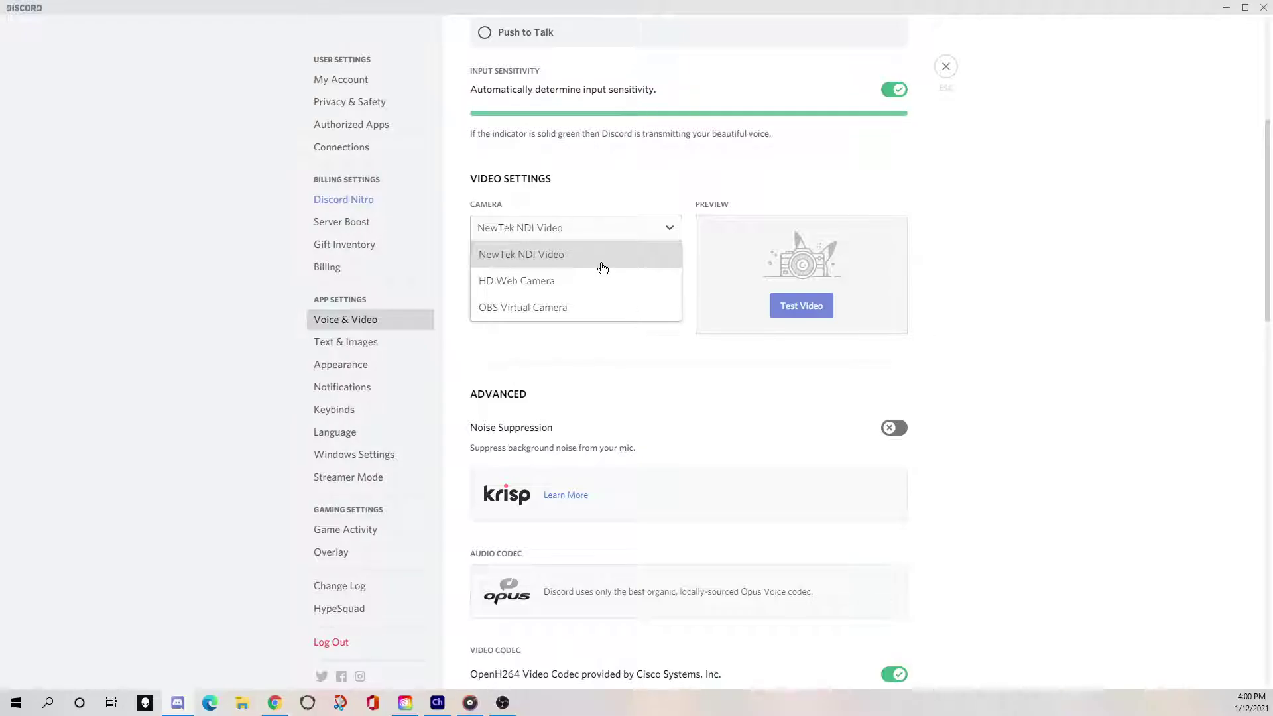
{"action": "left_click", "coordinate": [823, 306]}
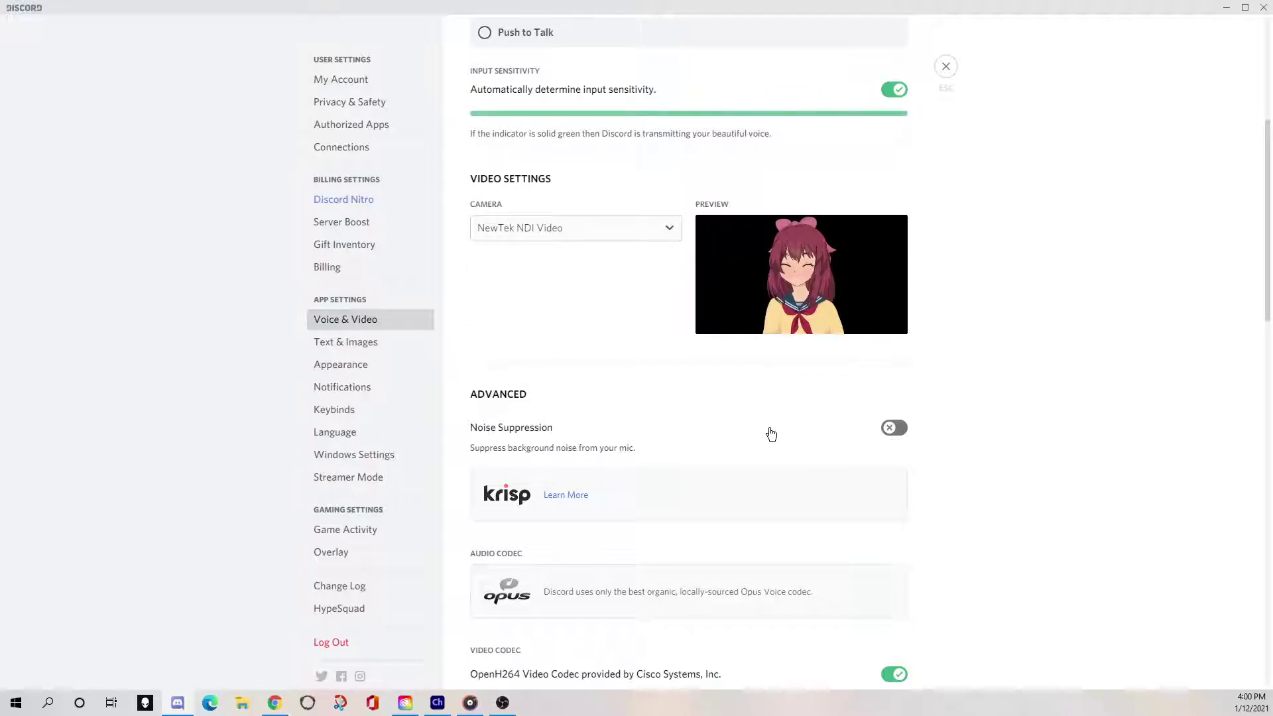
{"action": "left_click", "coordinate": [676, 228]}
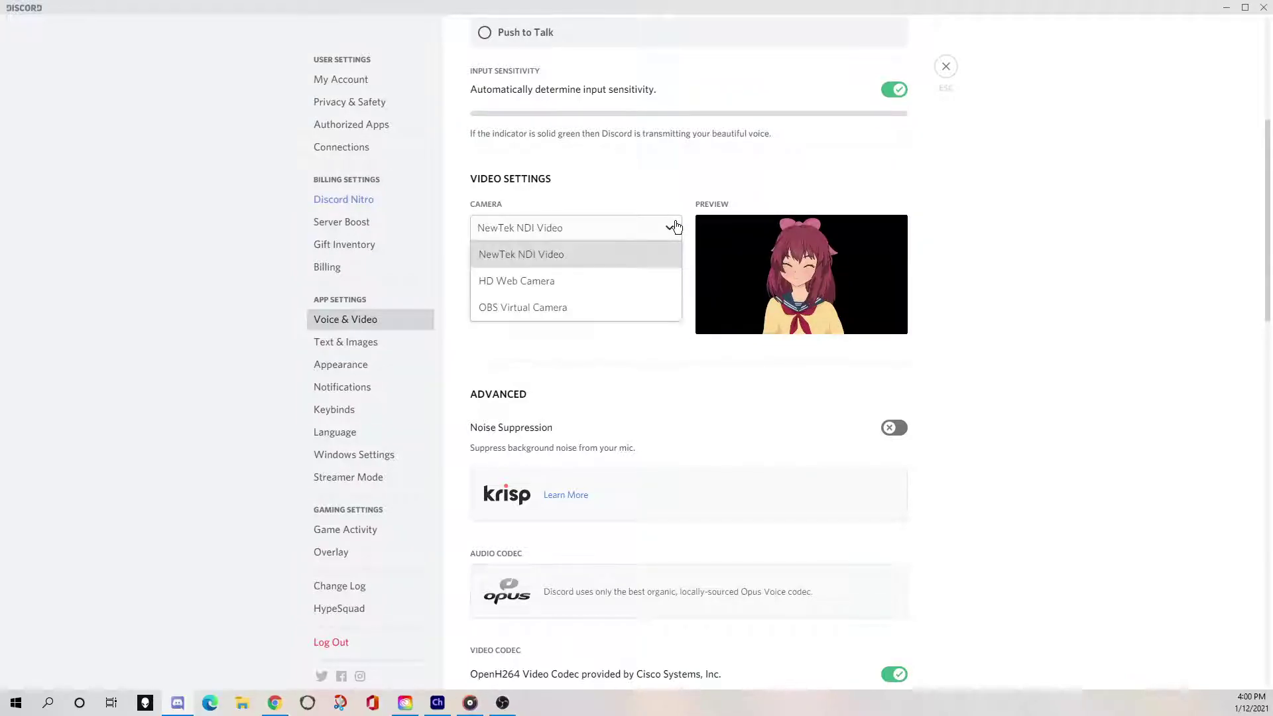
{"action": "left_click", "coordinate": [554, 286]}
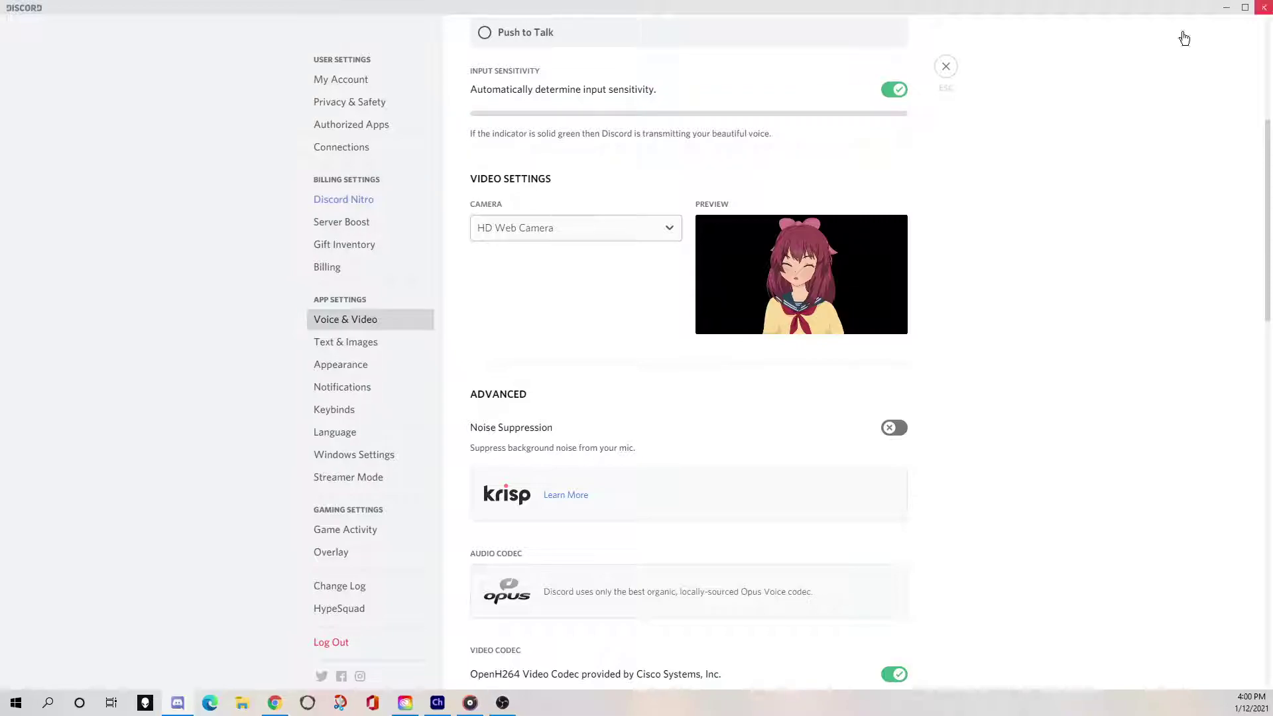
{"action": "left_click", "coordinate": [1259, 10]}
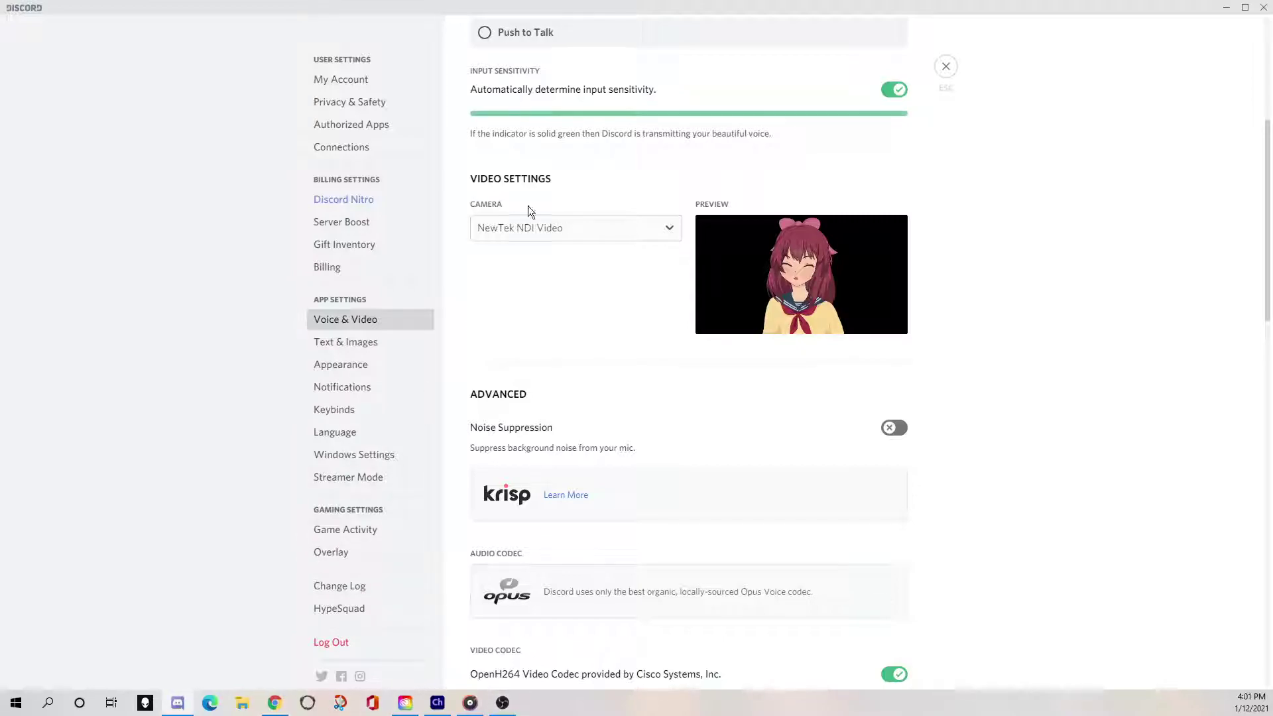
Step: Close Discord's settings and bring OBS Studio to the front from the taskbar
{"action": "left_click", "coordinate": [946, 67]}
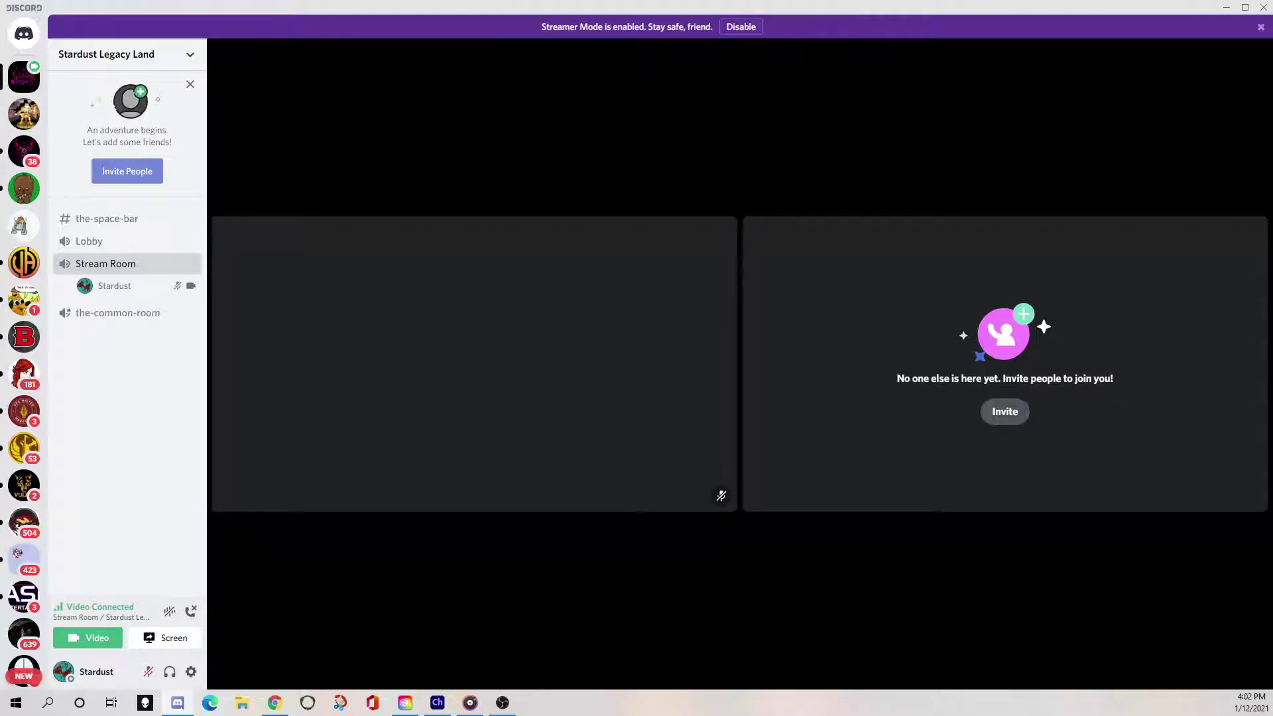
{"action": "left_click", "coordinate": [503, 702]}
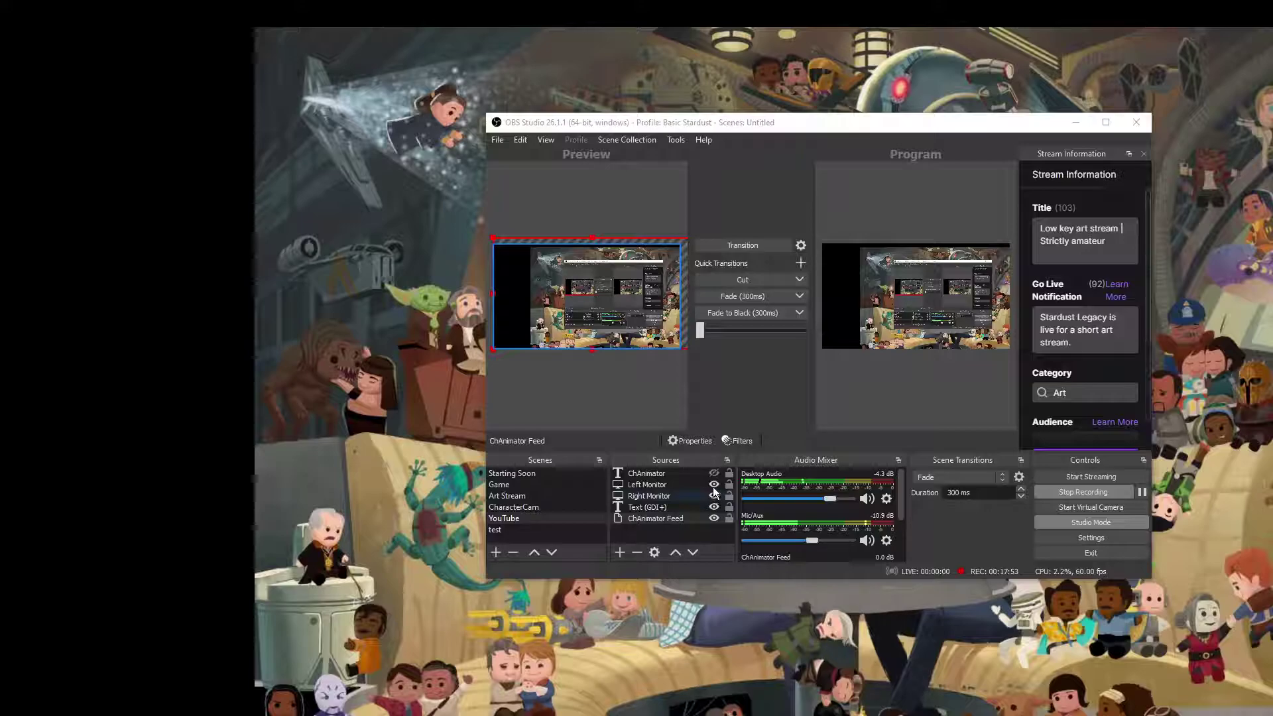
Step: Hide the Right Monitor source in OBS and return to the Discord Stream Room call
{"action": "left_click", "coordinate": [715, 491]}
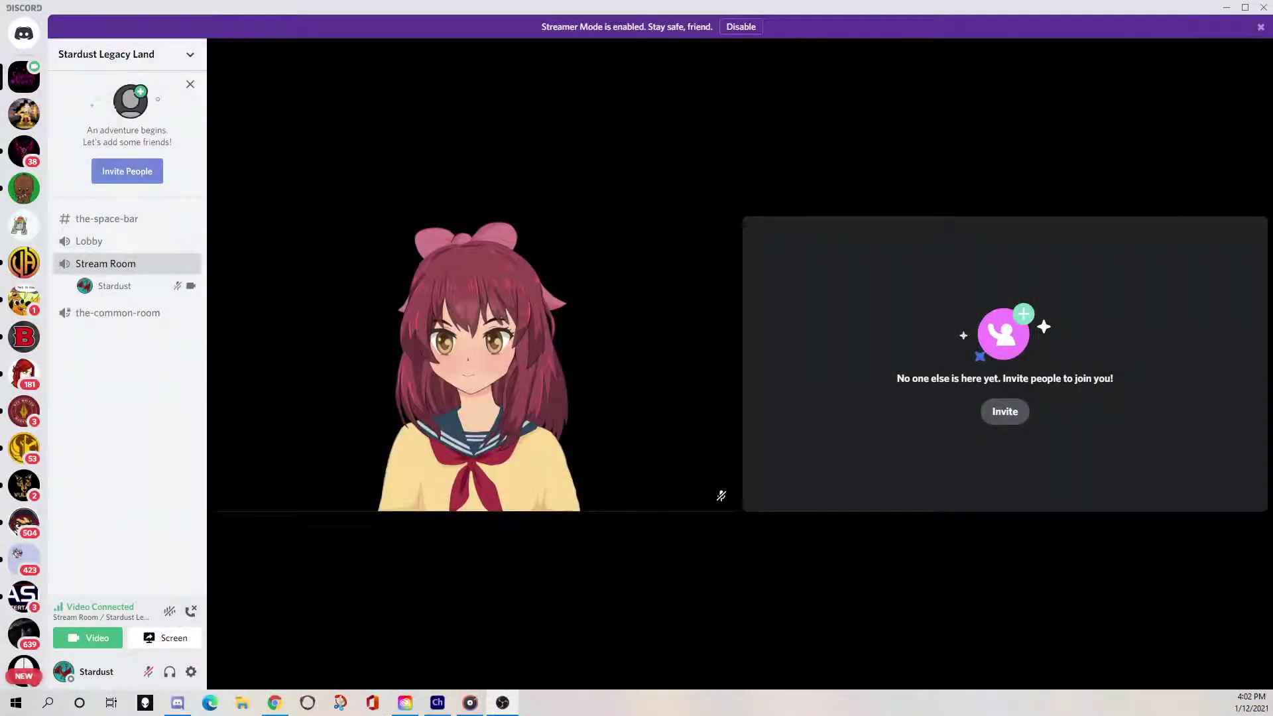
{"action": "mouse_move", "coordinate": [708, 380]}
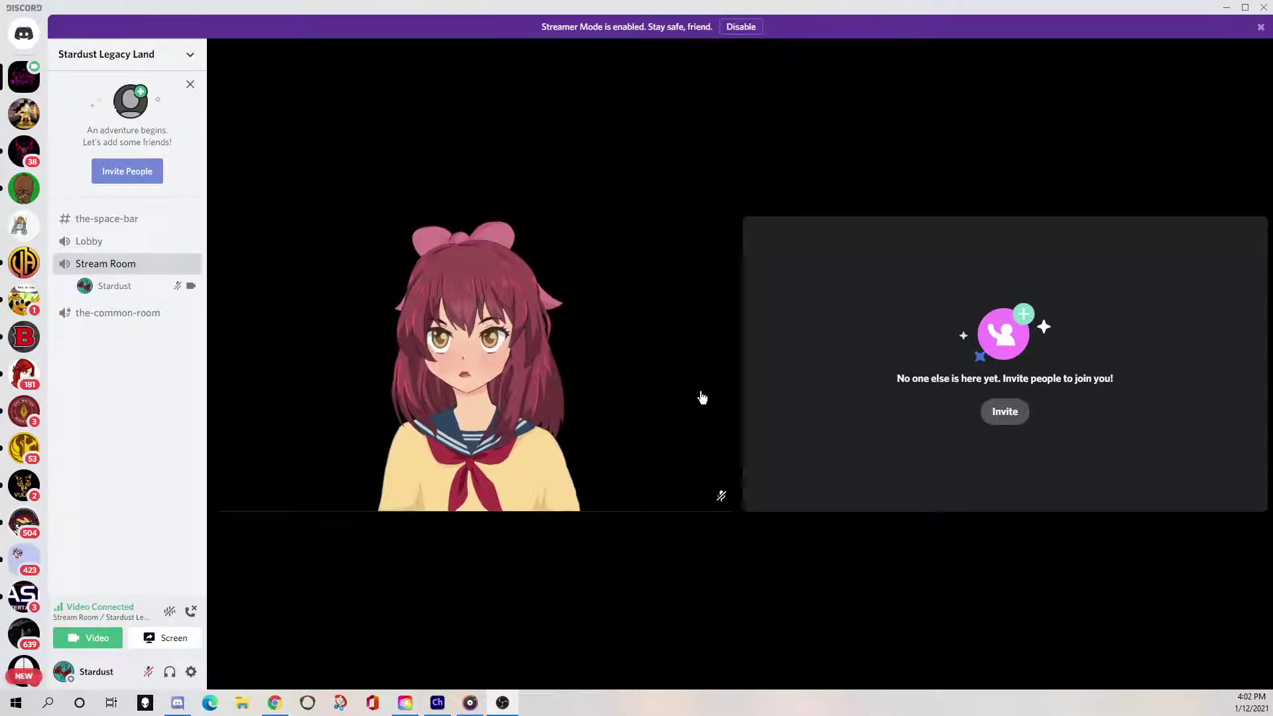
{"action": "mouse_move", "coordinate": [535, 426]}
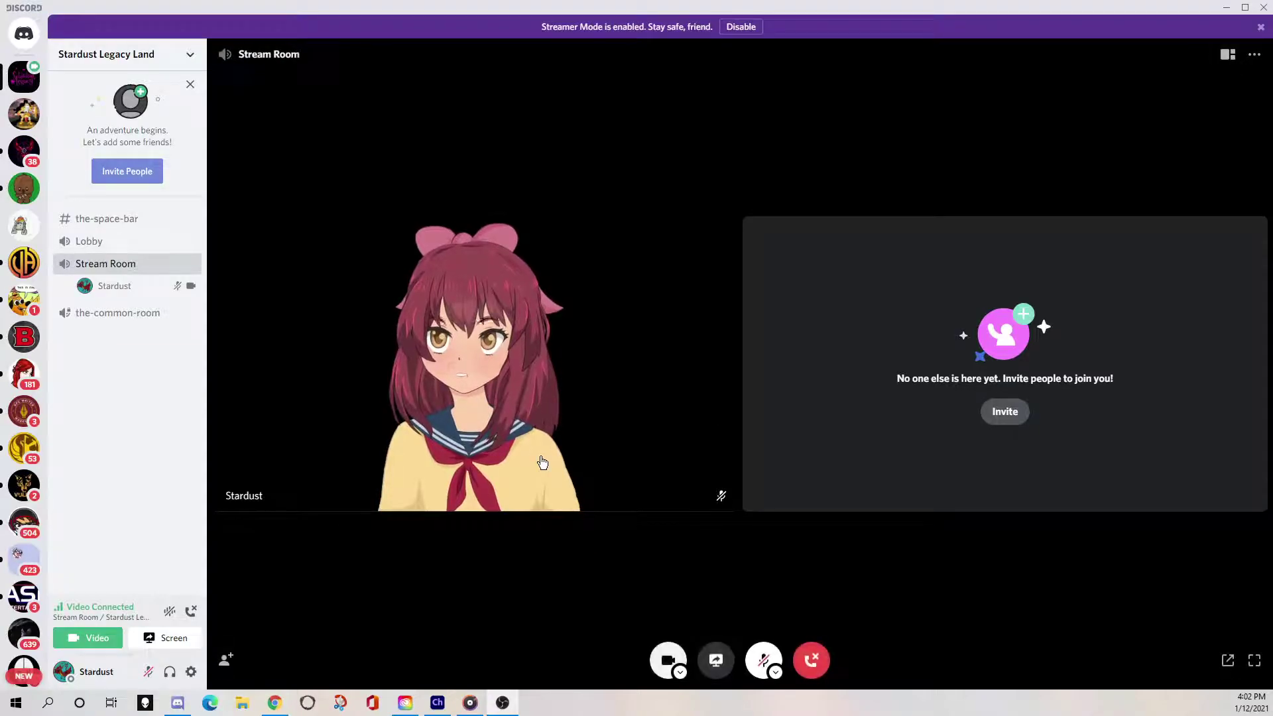